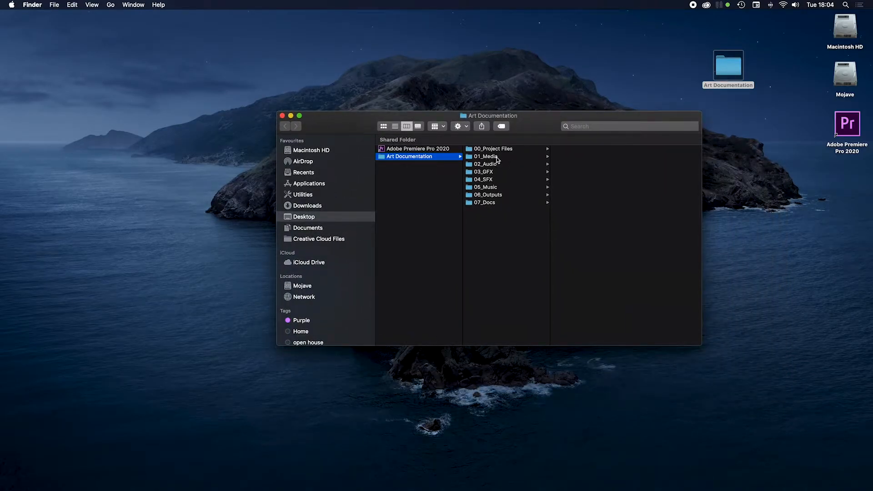
Step: View the source clips in the Gallery folder inside 01_Media of the Art Documentation folder
left_click(497, 158)
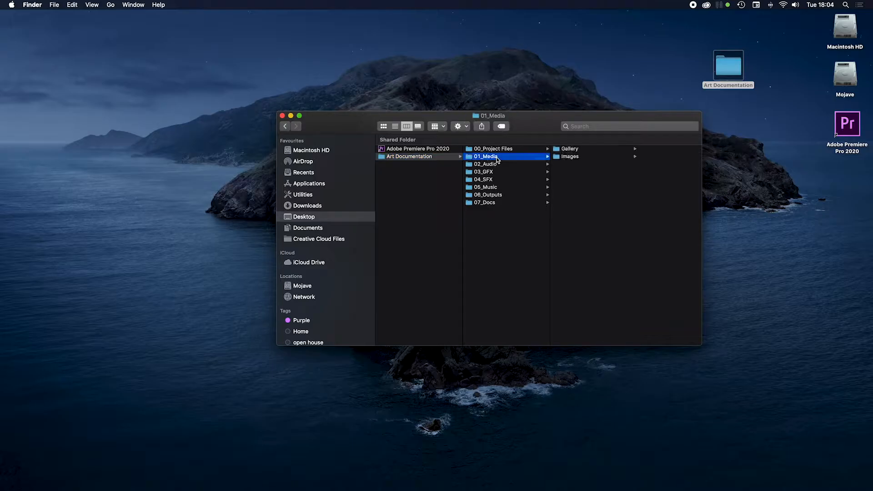
left_click(608, 152)
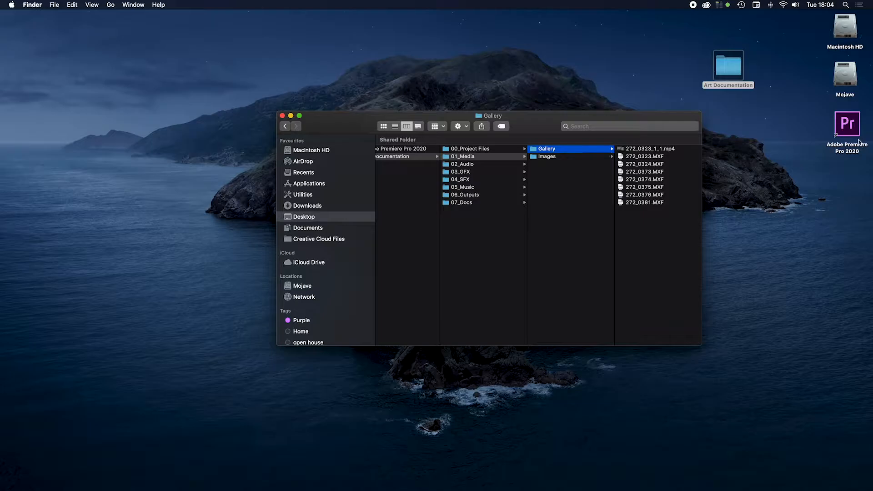
Step: Launch Adobe Premiere Pro 2020 and start a new project named Art Documentation
left_click(846, 127)
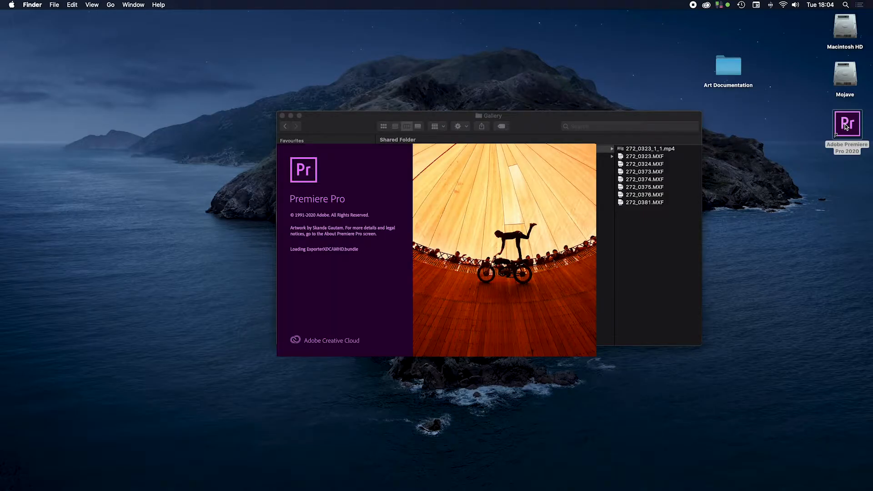
left_click(69, 142)
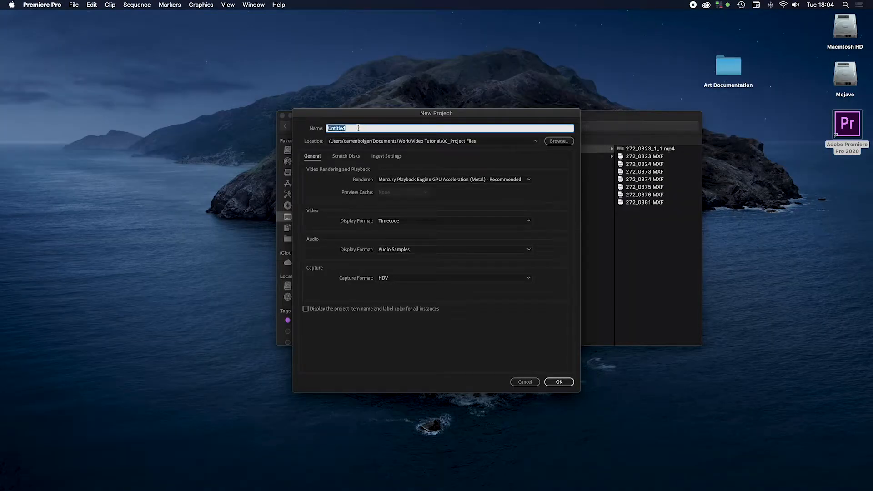
type("Art Documentation")
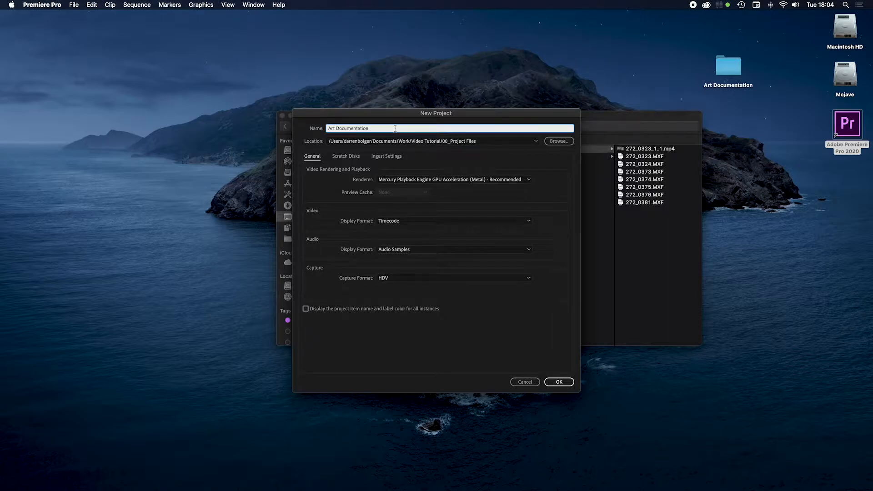
Step: Set the project location to 00_Project Files in the Desktop's Art Documentation folder and create the project
left_click(562, 141)
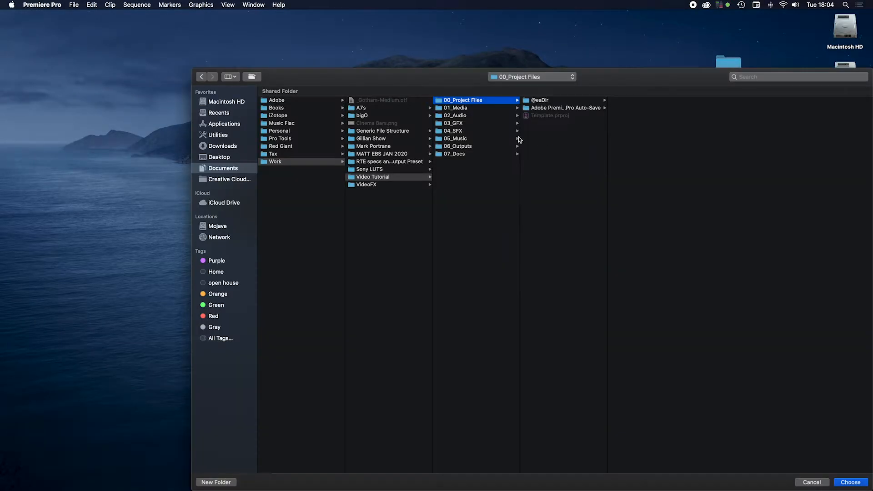
left_click(226, 158)
left_click(310, 109)
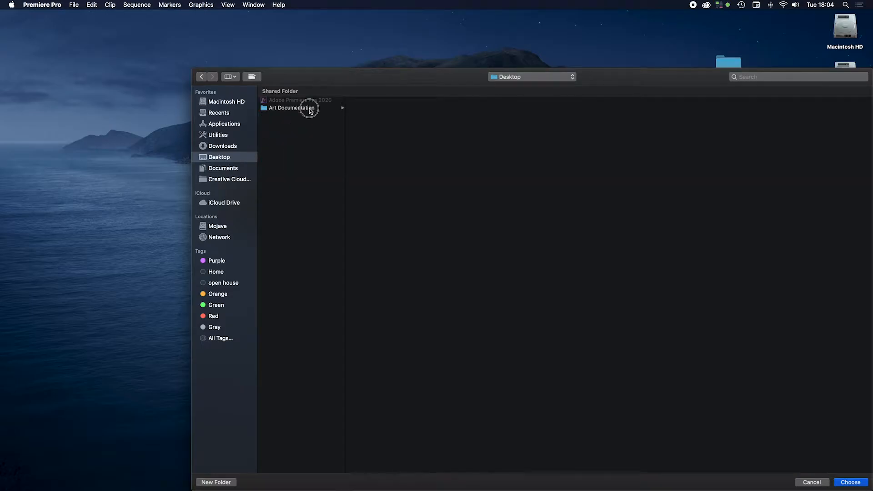
left_click(392, 101)
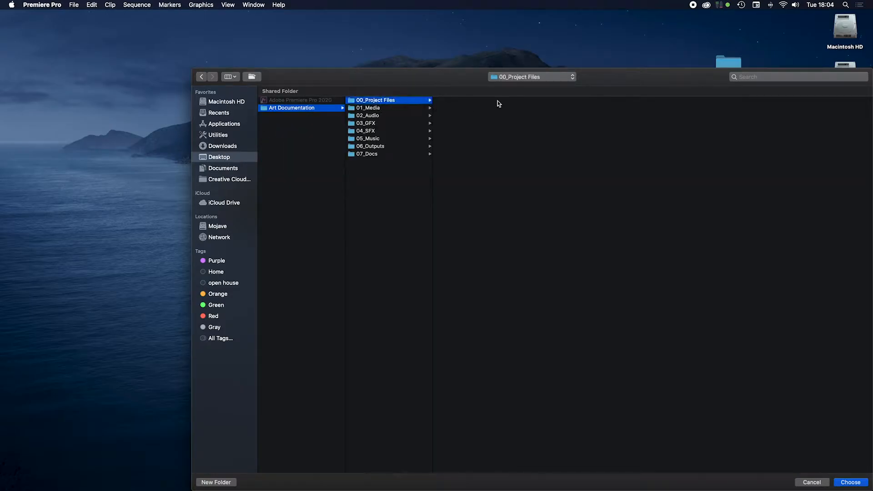
left_click(853, 483)
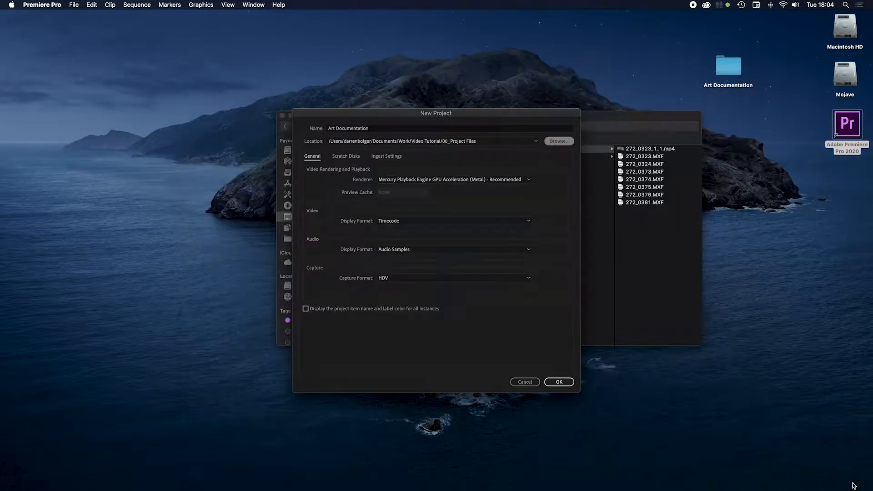
left_click(558, 383)
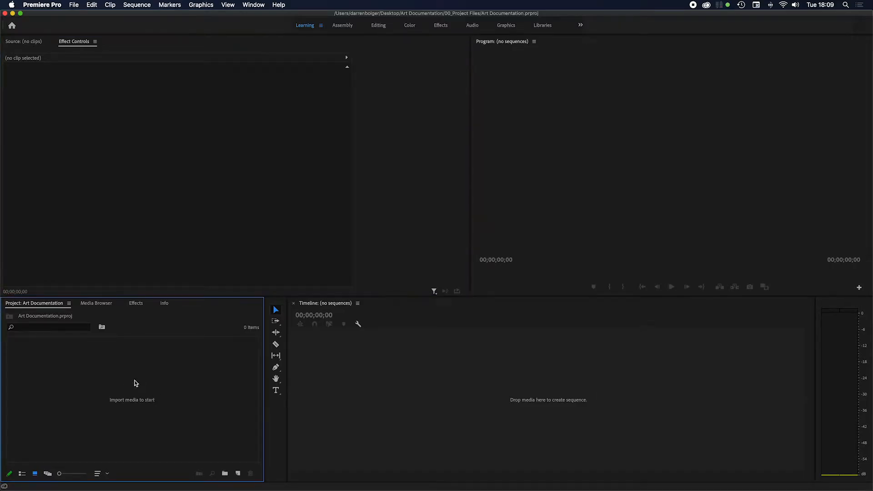
Step: Import all eight clips, 272_0323_1_1.mp4 through 272_0381.MXF, from the Desktop folder Art Documentation/01_Media/Gallery
left_click(74, 5)
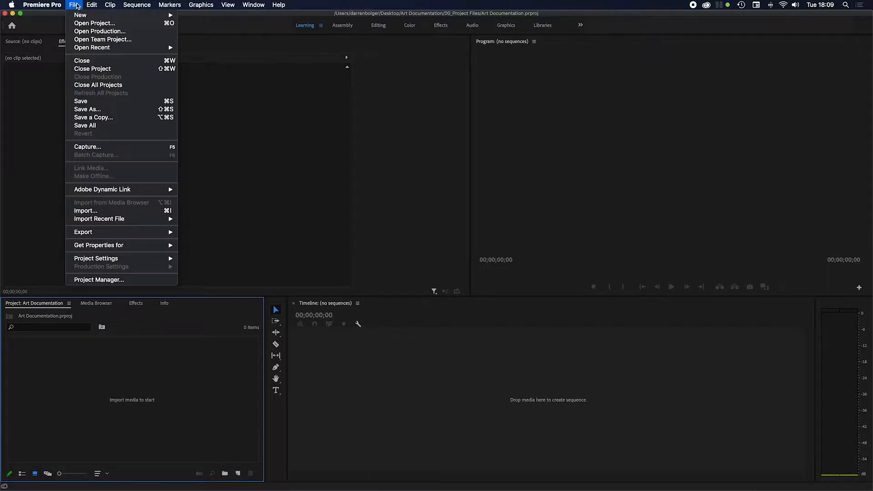
left_click(122, 212)
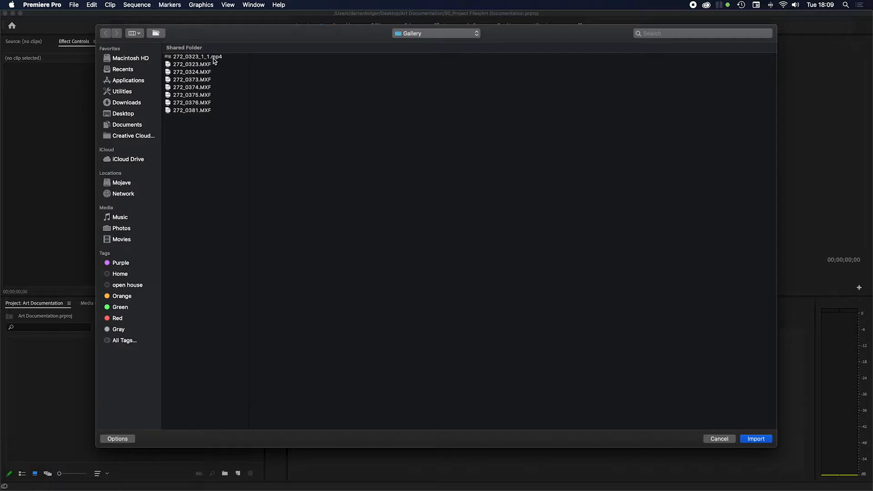
left_click(128, 116)
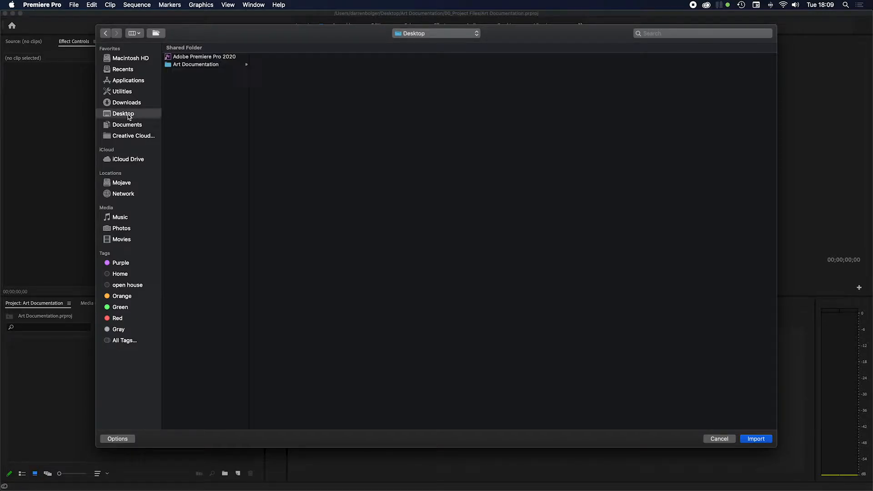
left_click(214, 66)
left_click(287, 65)
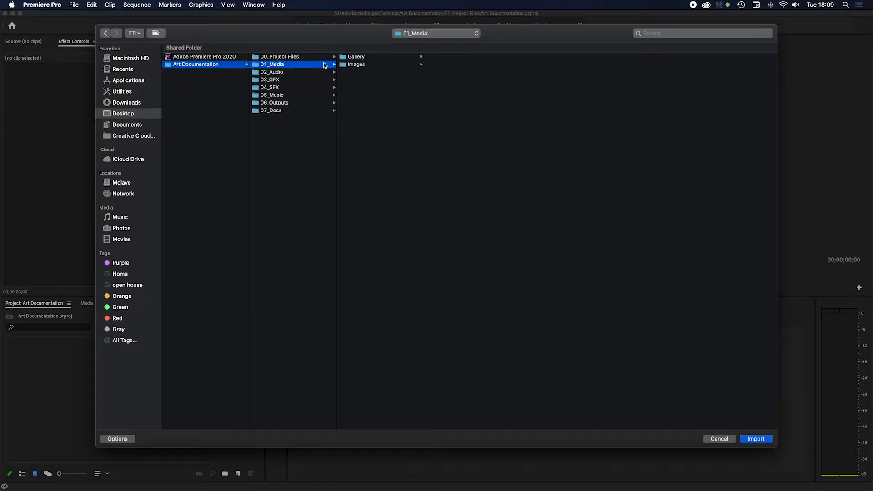
left_click(376, 57)
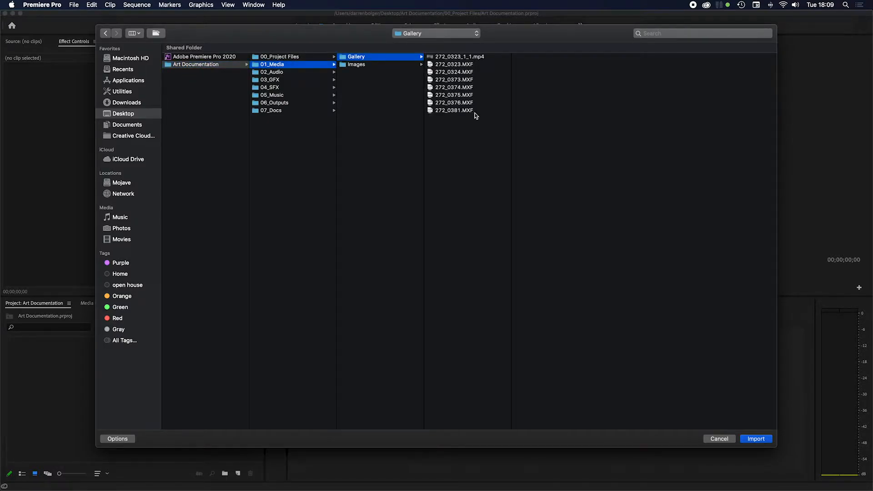
left_click(460, 57)
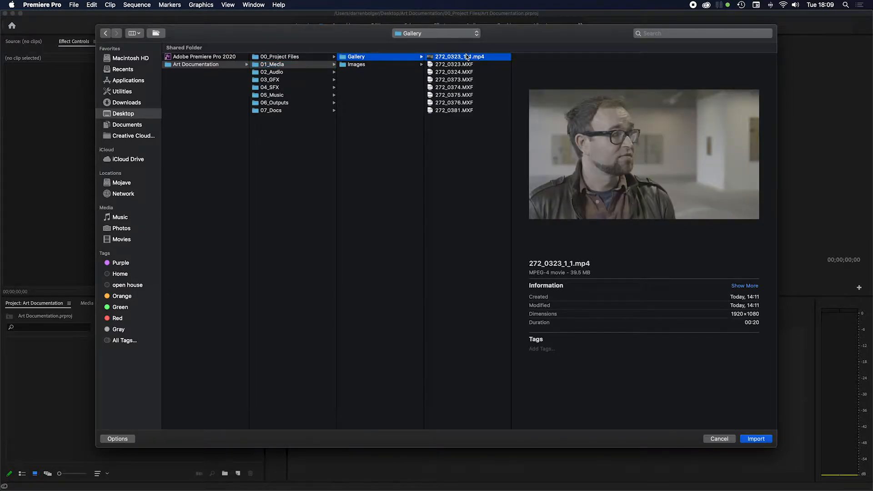
left_click(459, 110, "shift")
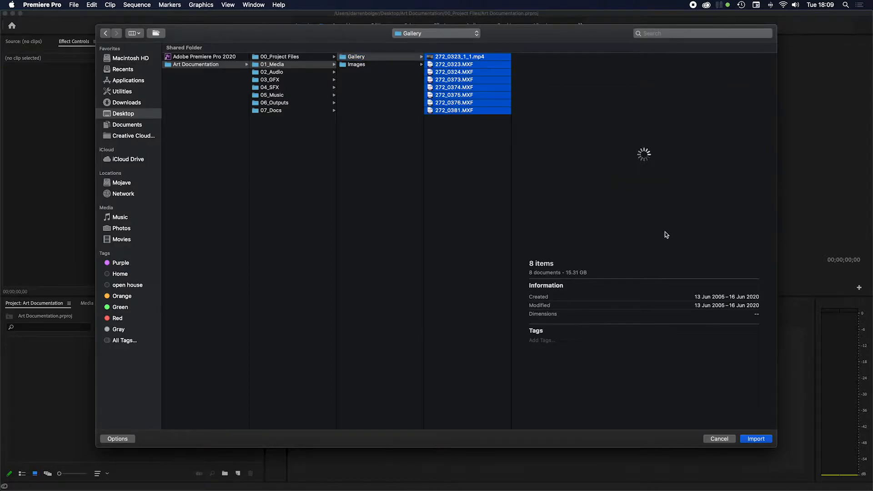
left_click(760, 439)
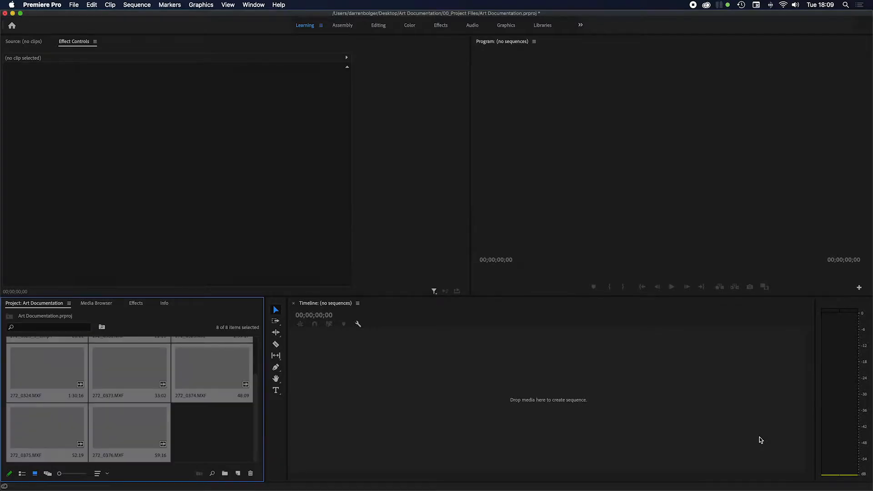
left_click(189, 437)
Step: Create a sequence from the clip 272_0373.MXF and move the playhead to 00:00:10:16
scroll(127, 420, "up", 2)
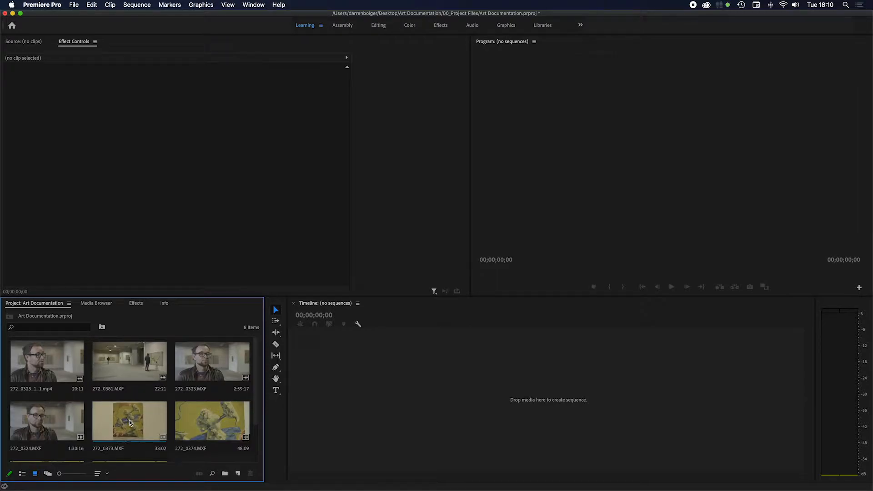
left_click_drag(129, 419, 385, 392)
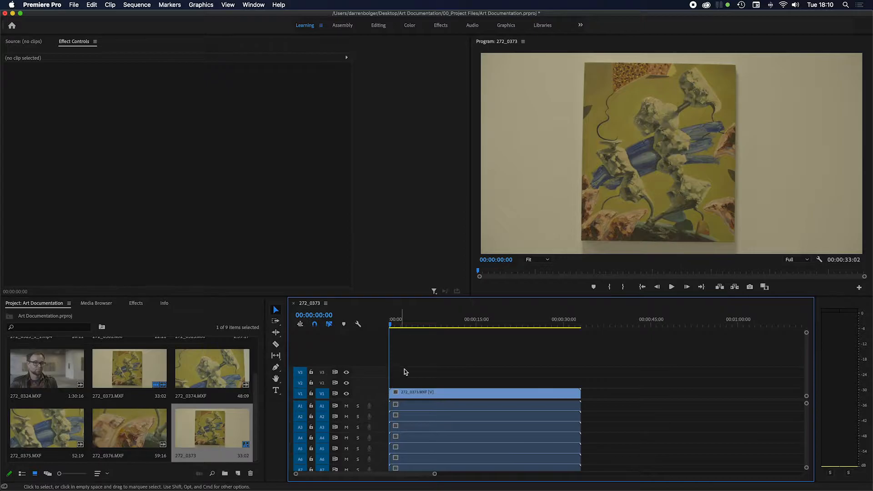
left_click_drag(400, 322, 387, 350)
left_click_drag(447, 322, 453, 324)
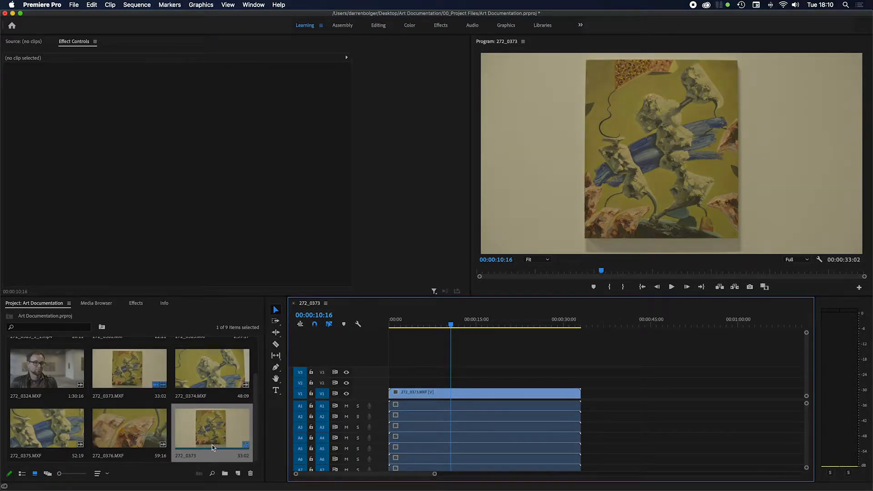
Step: Rename the new 272_0373 sequence as Gallery Assembly
left_click(189, 456)
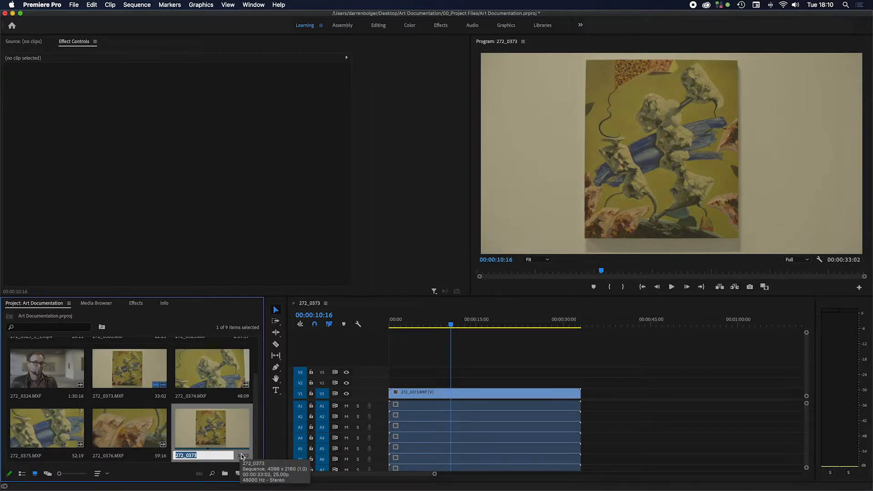
type("Gallery Assembly")
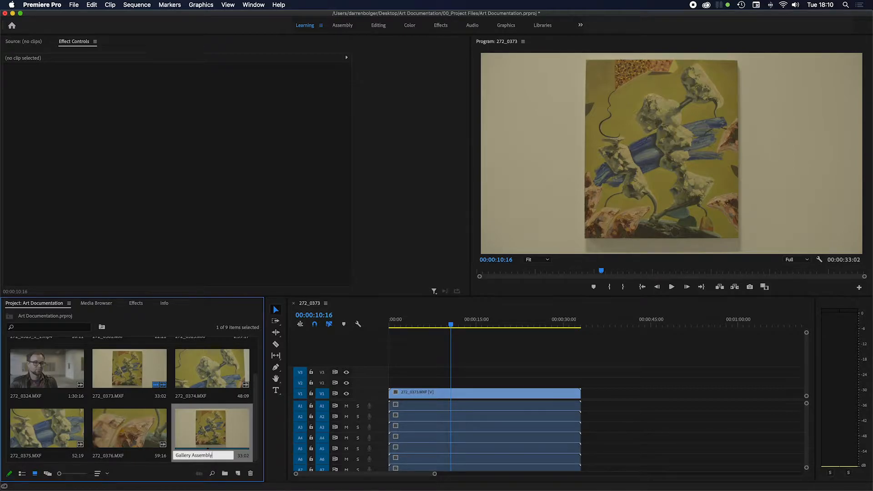
key("Tab")
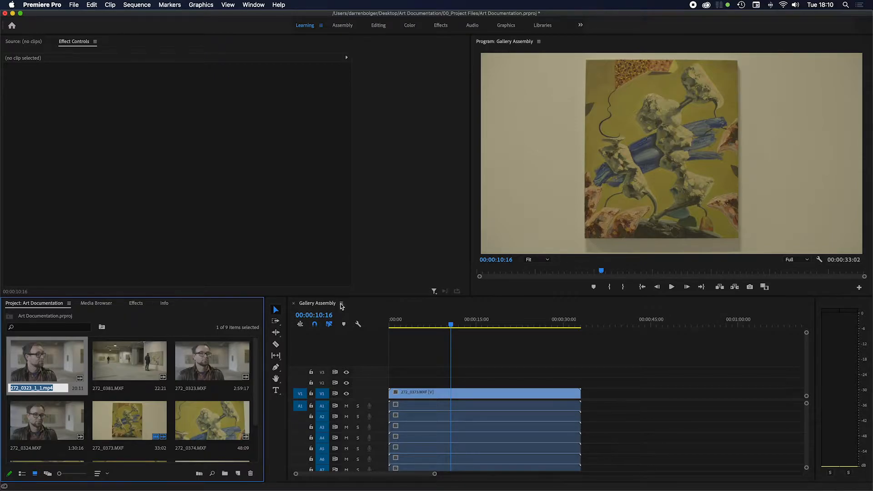
scroll(146, 437, "down", 2)
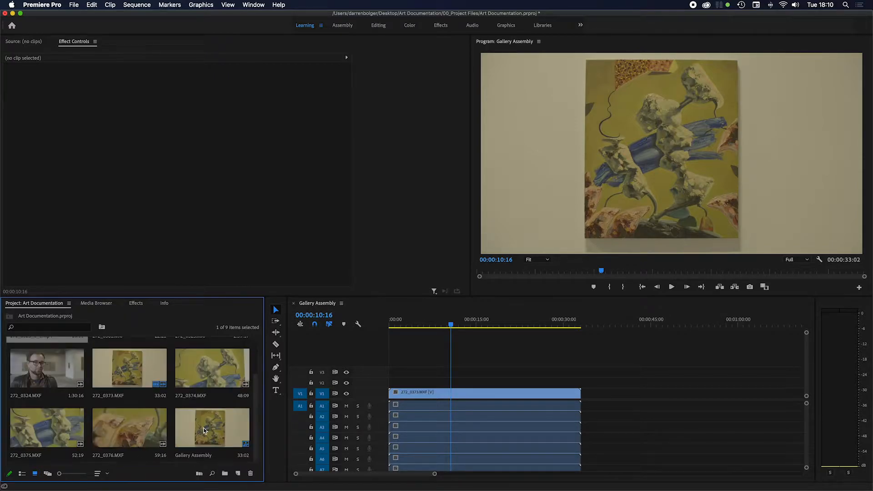
left_click(218, 436)
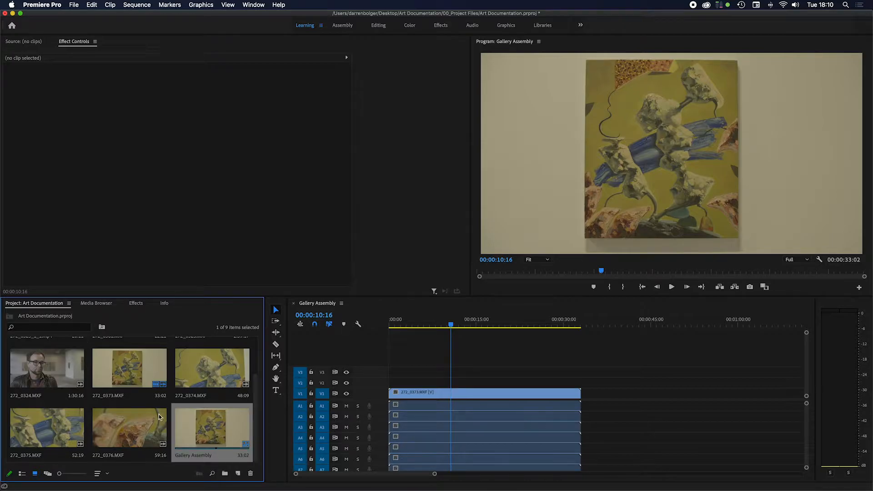
Step: Add clips 272_0374.MXF and 272_0376.MXF to track V1, back to back after 272_0373.MXF
scroll(179, 414, "up", 2)
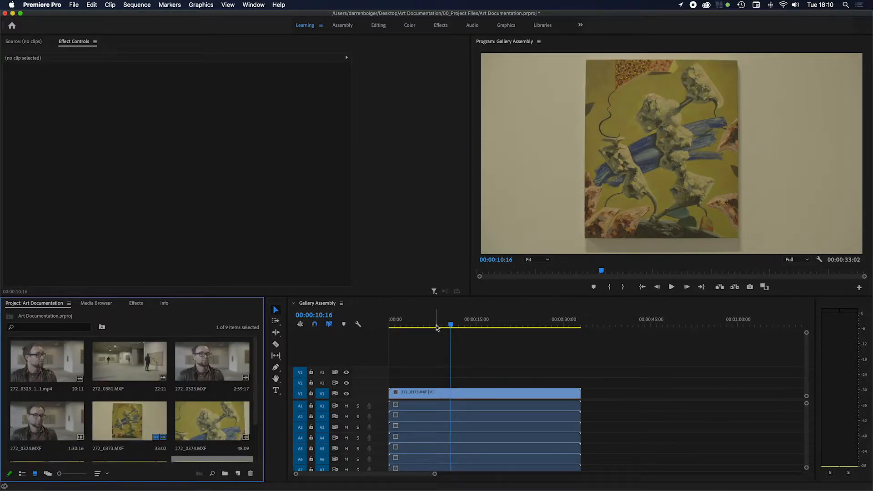
left_click_drag(436, 327, 489, 326)
left_click_drag(212, 421, 582, 391)
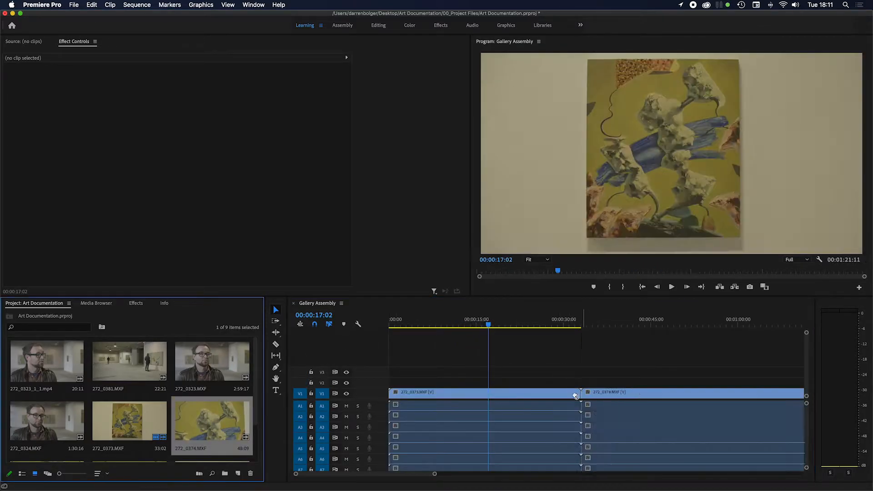
left_click_drag(431, 474, 543, 473)
scroll(255, 411, "down", 2)
left_click_drag(105, 435, 563, 392)
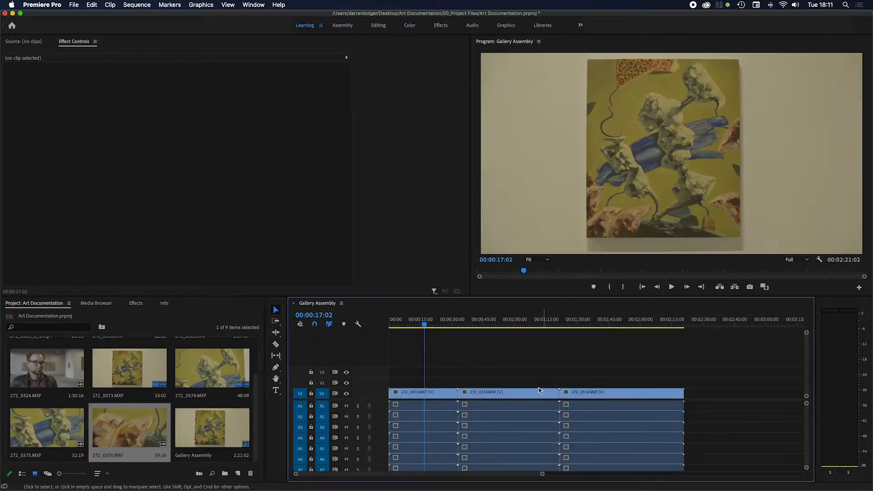
Step: Scrub through the wide shot and the start of the close-up 272_0374.MXF to review the footage around their cut
left_click(444, 394)
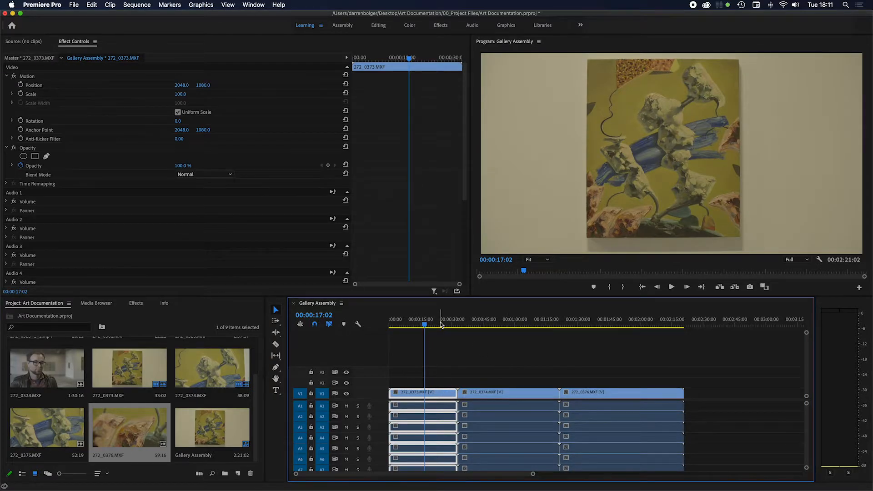
left_click_drag(436, 324, 480, 343)
left_click(430, 353)
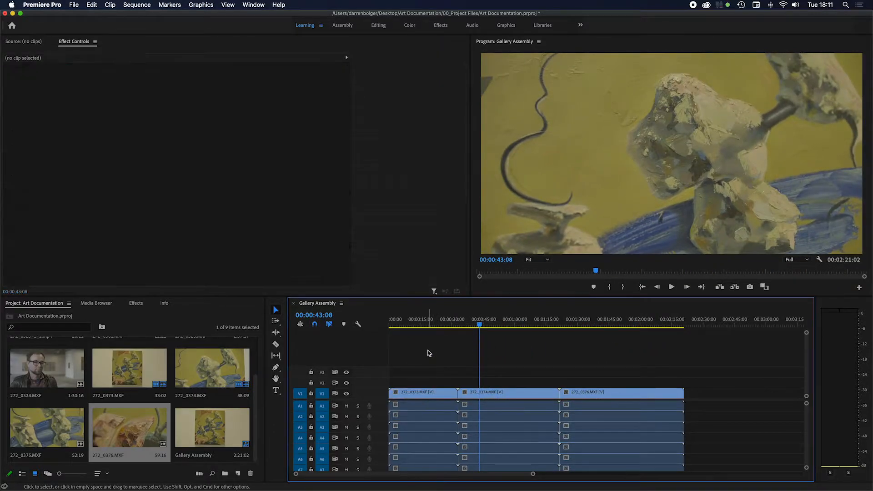
left_click(430, 325)
left_click_drag(430, 326, 423, 326)
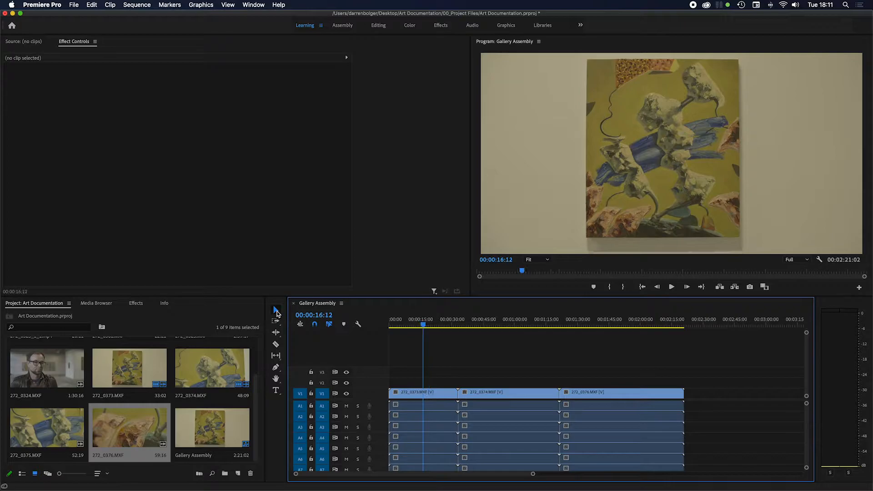
Step: Place the playhead at 00:00:54:03 and trim the start of clip 272_0374.MXF to it
left_click(423, 326)
left_click_drag(422, 325, 502, 326)
left_click(590, 395)
left_click_drag(590, 395, 611, 394)
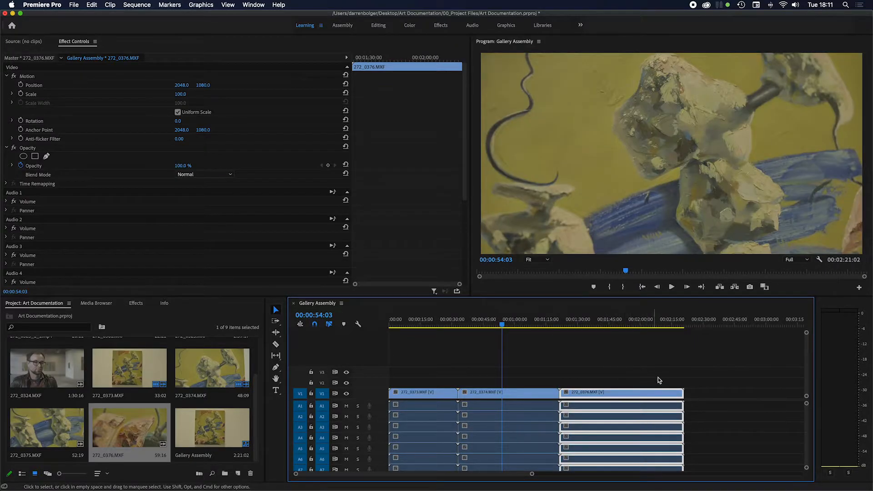
left_click(676, 379)
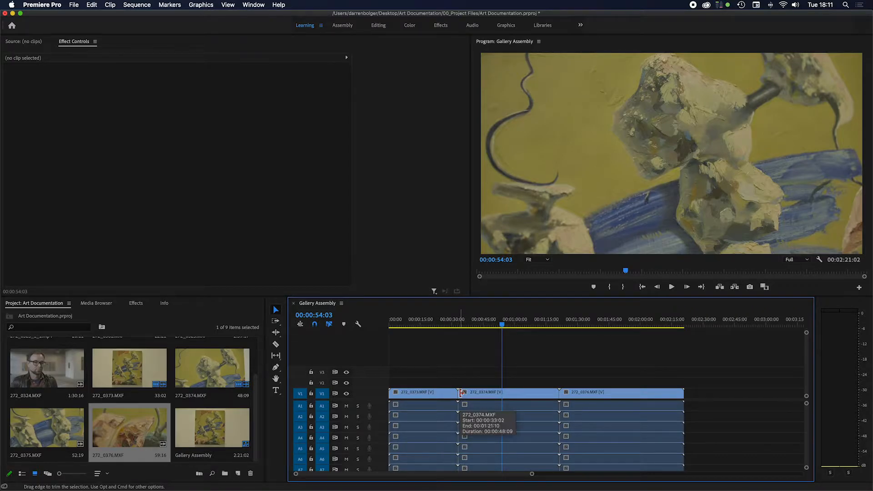
left_click_drag(461, 393, 503, 395)
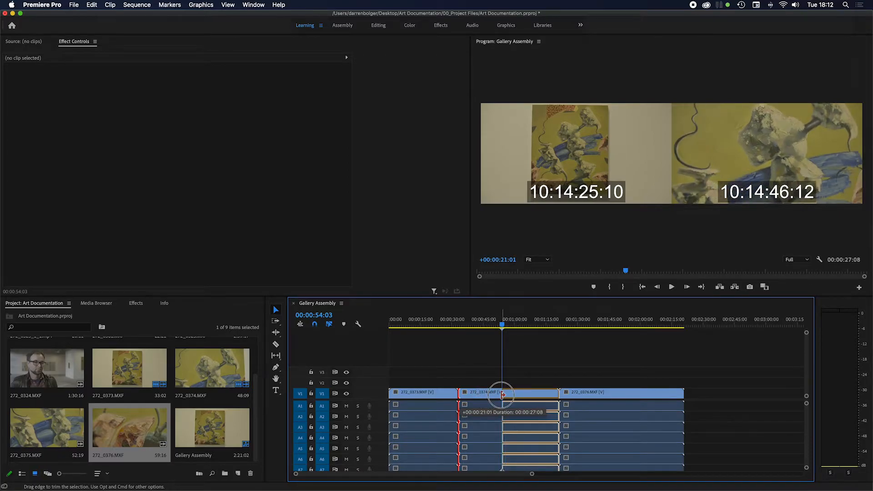
Step: Restore the trimmed start of clip 272_0374.MXF, then retrim it to 00:01:04:18
left_click_drag(502, 393, 464, 393)
left_click_drag(502, 324, 524, 326)
left_click_drag(460, 394, 525, 392)
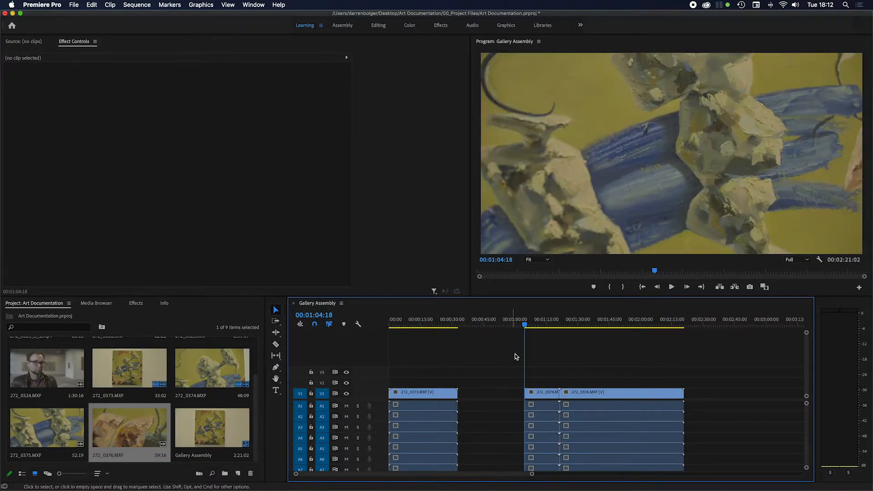
Step: Place the playhead at 00:01:16:23 and trim the end of clip 272_0374.MXF to it
left_click(528, 326)
left_click_drag(527, 326, 551, 328)
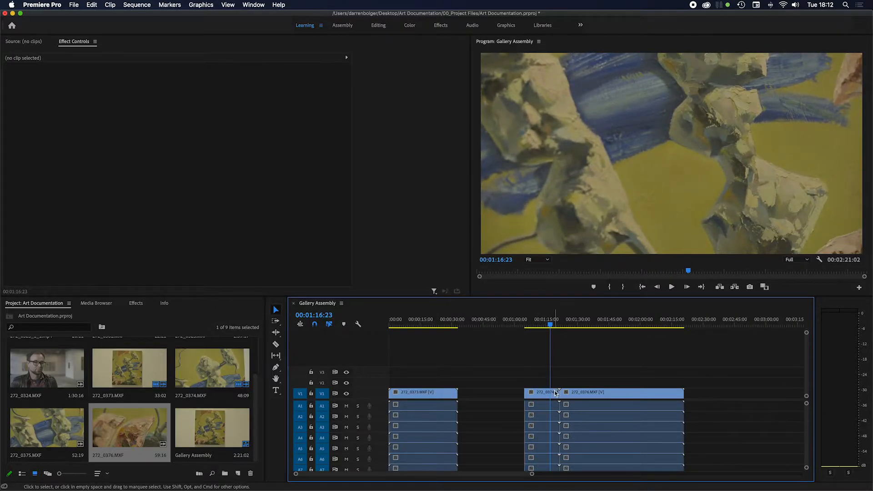
left_click(557, 392)
left_click_drag(557, 392, 491, 396)
Step: Move the trimmed clip 272_0374.MXF earlier on track V1 until it meets the end of 272_0373.MXF
left_click(538, 397)
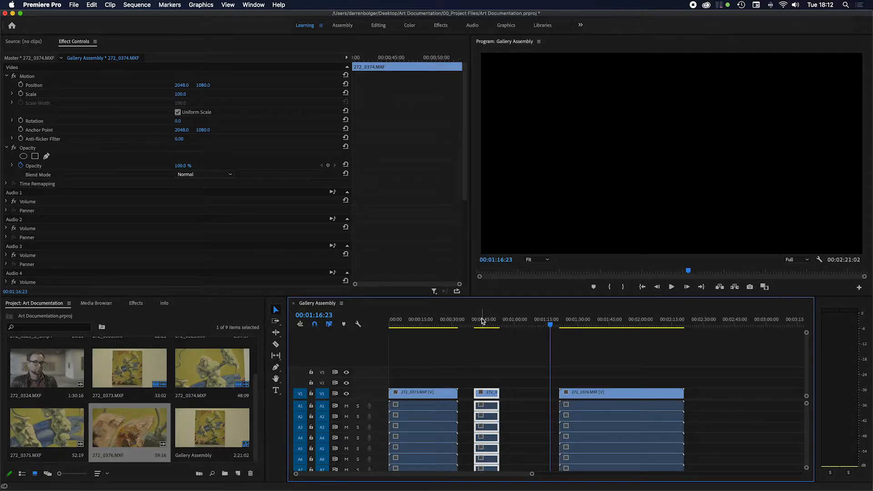
left_click(490, 396)
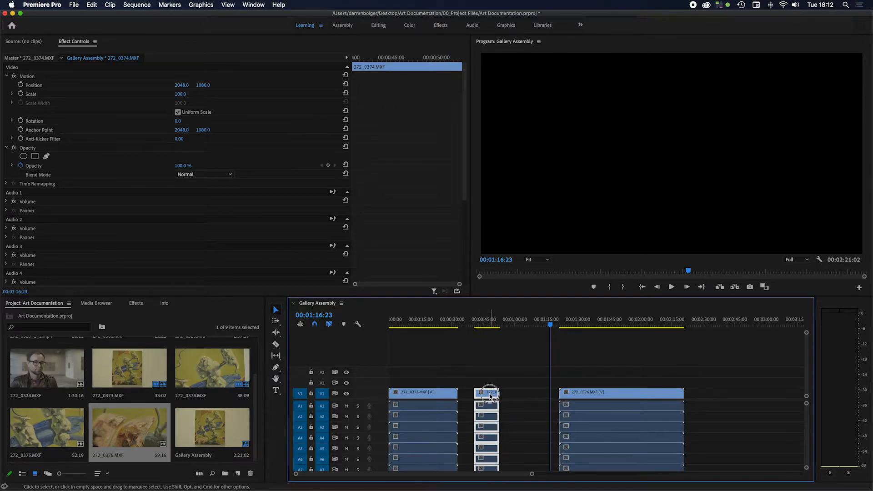
left_click_drag(491, 396, 474, 396)
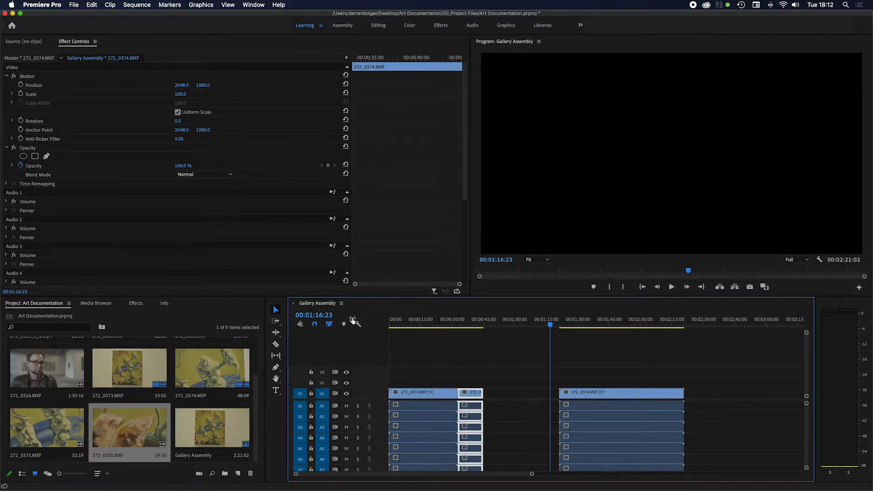
Step: Split clip 272_0373.MXF at 00:00:10:20 with the Razor tool
left_click(277, 345)
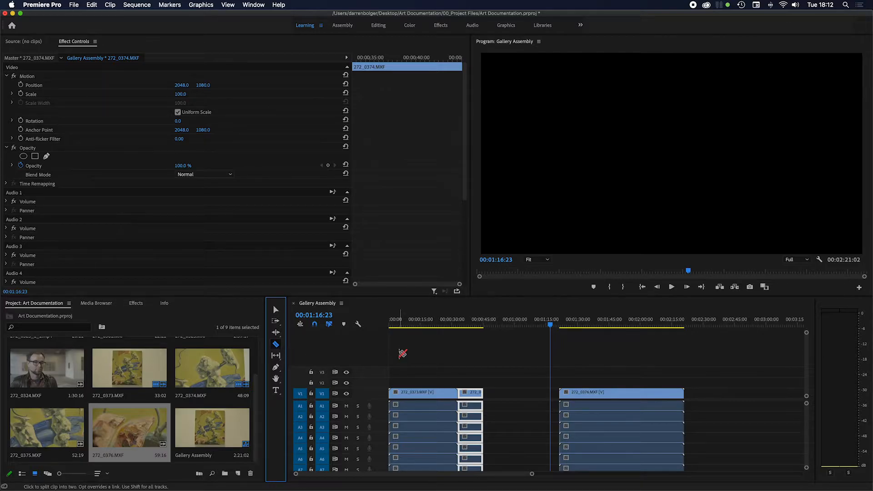
left_click(399, 322)
mouse_move(398, 322)
left_mouse_down()
mouse_move(389, 323)
mouse_move(411, 324)
left_mouse_up()
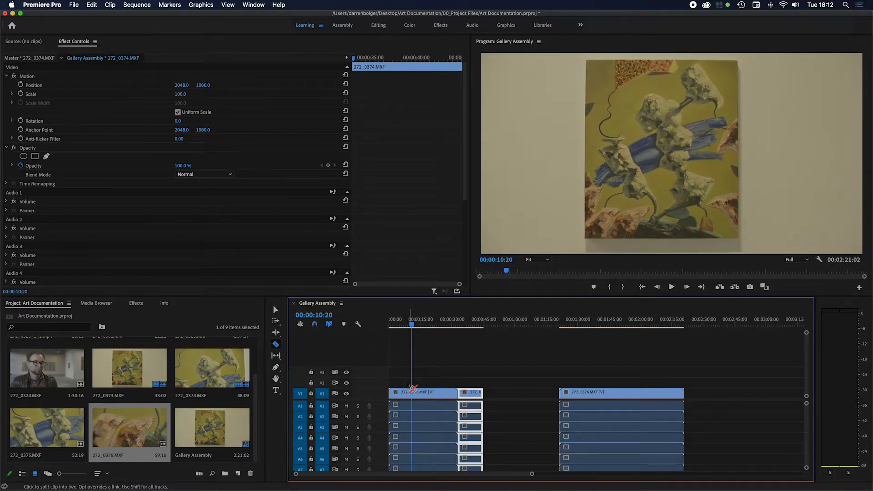
left_click(414, 393)
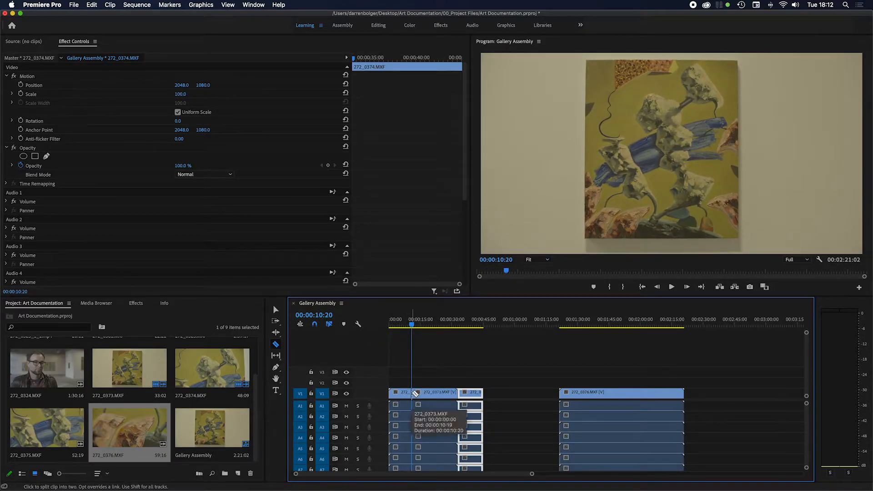
Step: Trim the end of the second 272_0373.MXF piece to 00:00:26:06 and close the gap before 272_0374.MXF
left_click(413, 325)
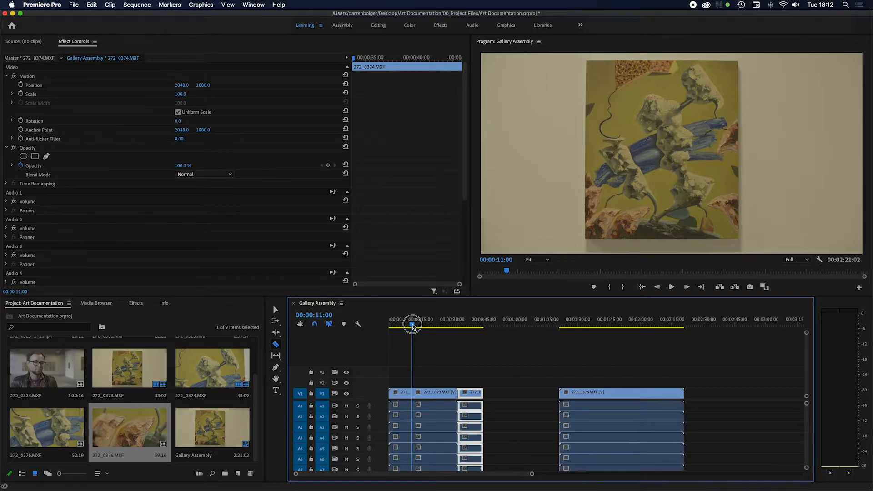
left_click_drag(412, 325, 437, 329)
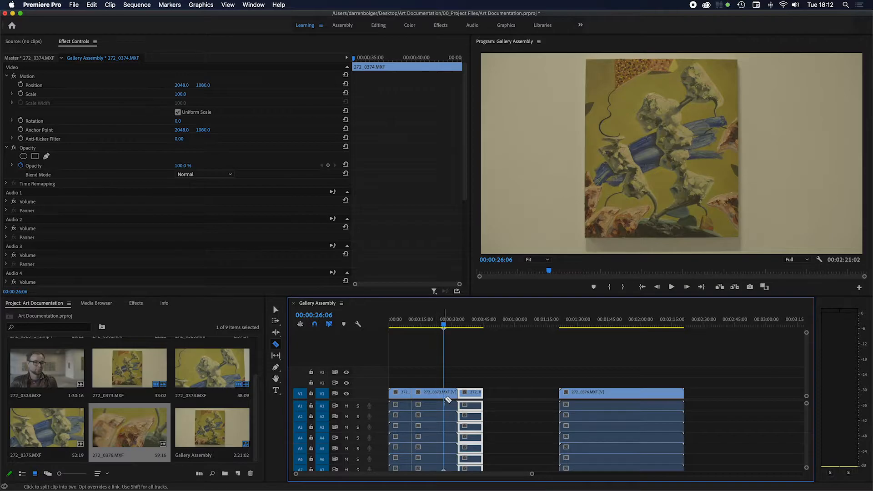
key("v")
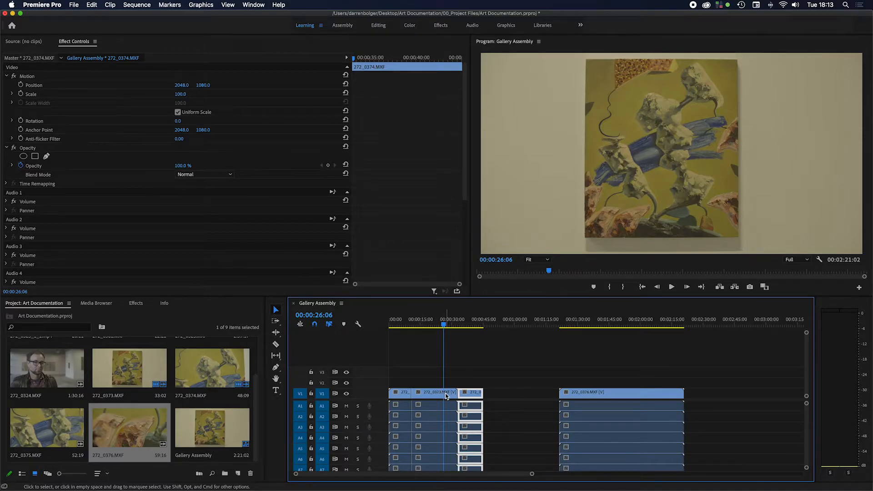
left_click_drag(454, 394, 444, 394)
left_click(452, 396)
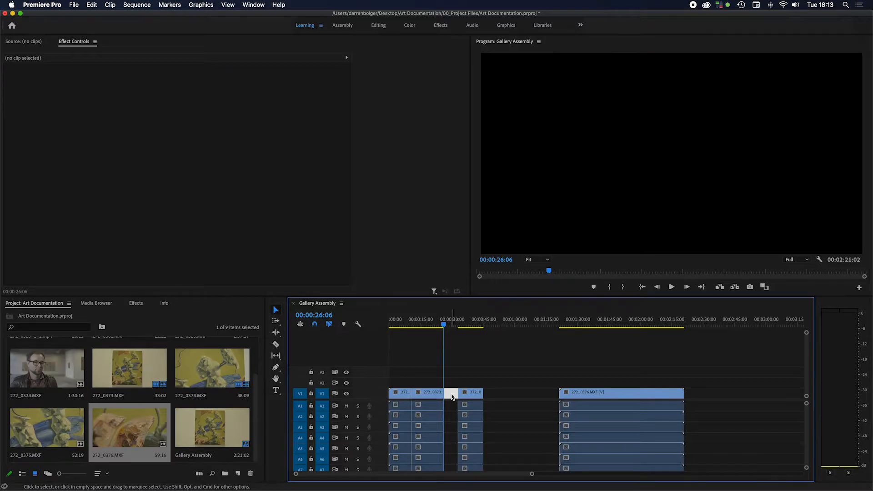
key("Delete")
Step: Delete the first piece of 272_0373.MXF and close the gaps at the sequence start and before 272_0376.MXF
left_click(401, 394)
key("Delete")
left_click(517, 391)
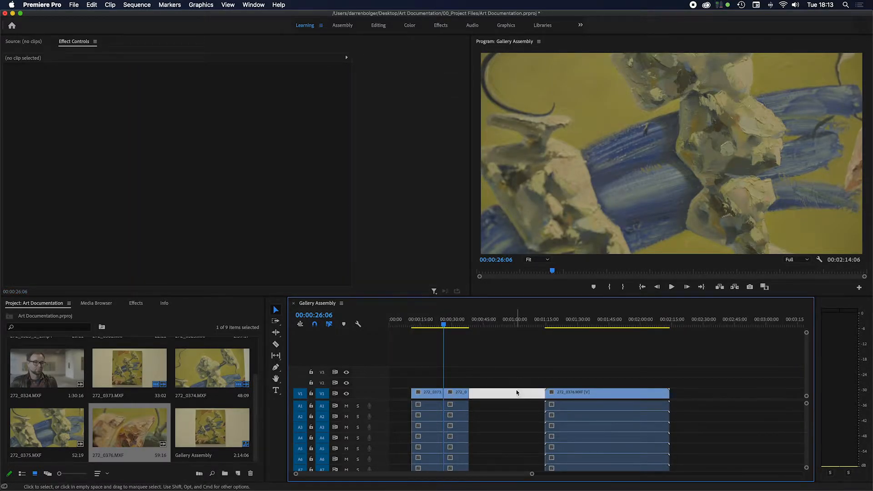
key("Delete")
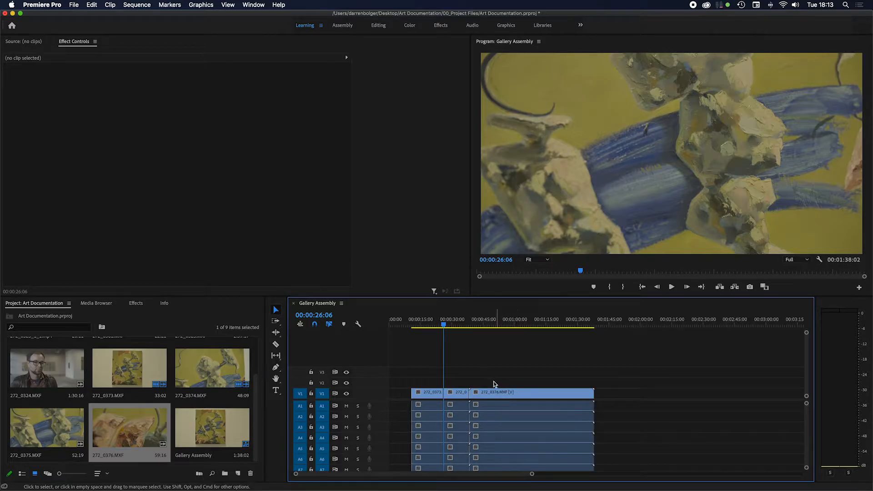
left_click(403, 397)
key("Delete")
mouse_move(411, 320)
left_mouse_down()
mouse_move(401, 320)
mouse_move(478, 330)
mouse_move(464, 328)
left_mouse_up()
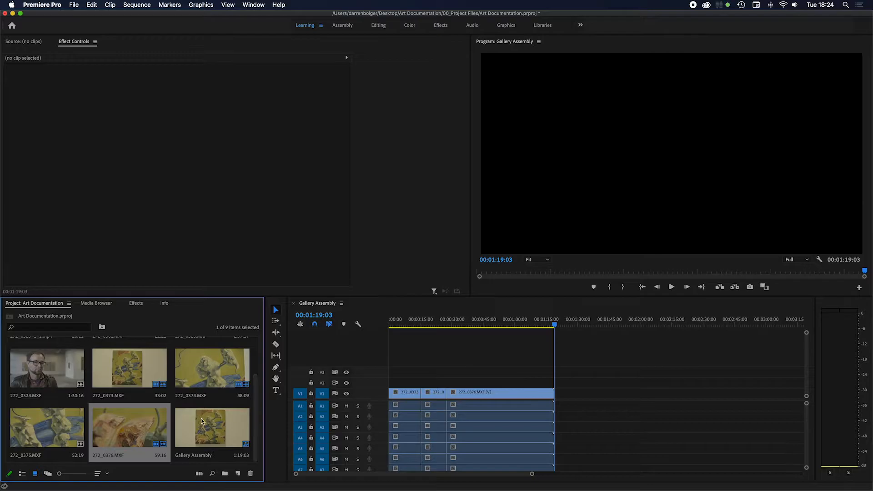
Step: Open 272_0375.MXF in the Source Monitor and mark its In point at 10:15:34:05
left_click(63, 431)
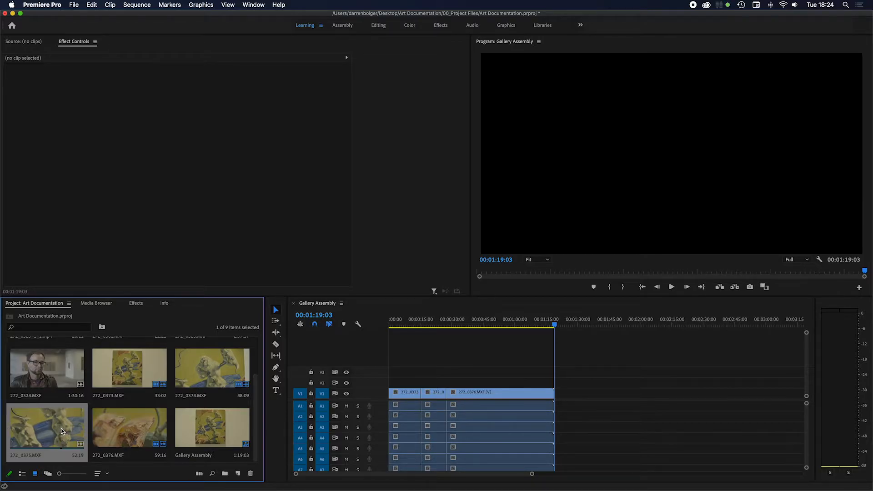
double_click(59, 431)
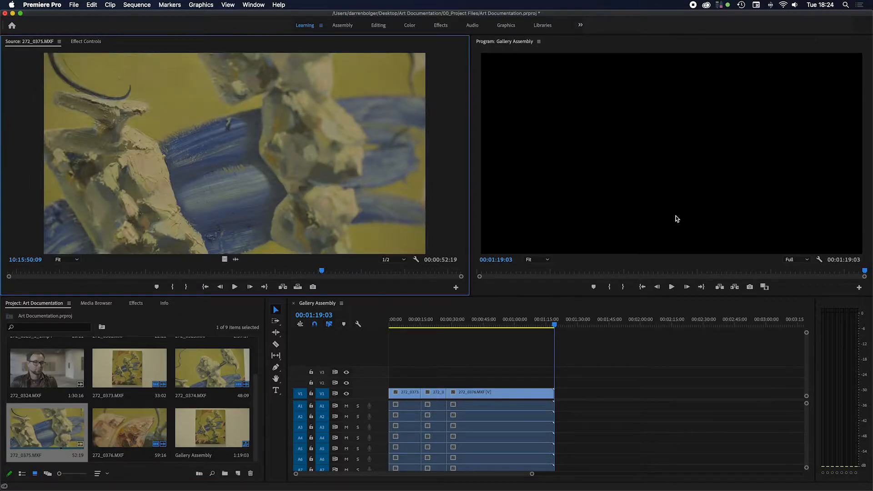
mouse_move(530, 323)
left_mouse_down()
mouse_move(458, 328)
mouse_move(535, 333)
left_mouse_up()
left_click(60, 452)
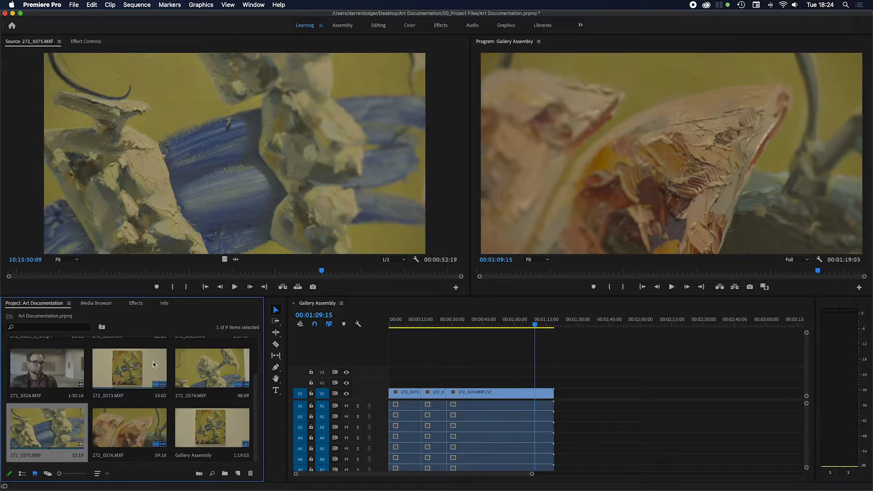
mouse_move(185, 273)
left_mouse_down()
mouse_move(28, 281)
mouse_move(220, 299)
mouse_move(375, 298)
mouse_move(341, 289)
mouse_move(178, 285)
mouse_move(184, 286)
left_mouse_up()
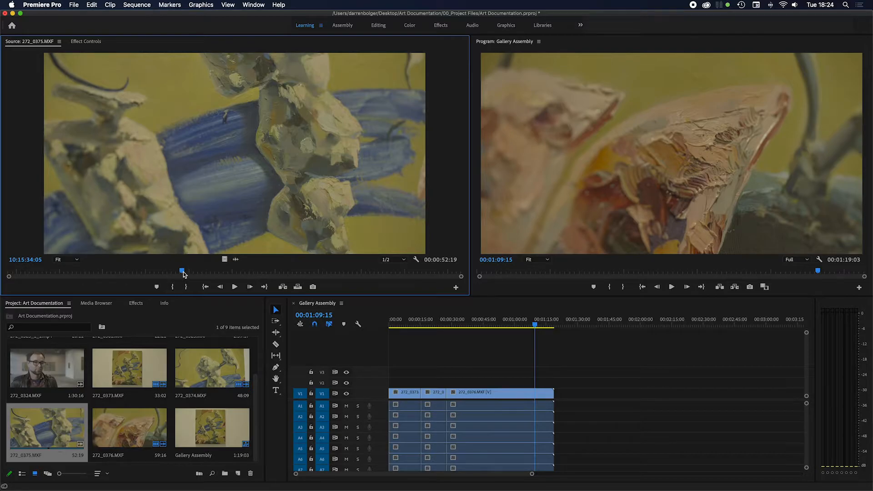
left_click(174, 287)
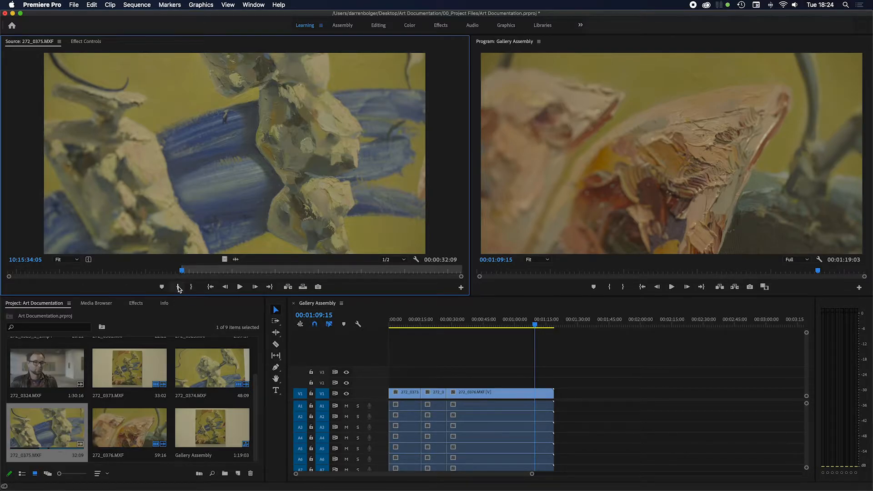
Step: Mark the Out point of 272_0375.MXF at 10:15:39:00 and place only its video on V1, leaving a gap after 272_0376.MXF
left_click_drag(184, 272, 195, 271)
left_click(240, 287)
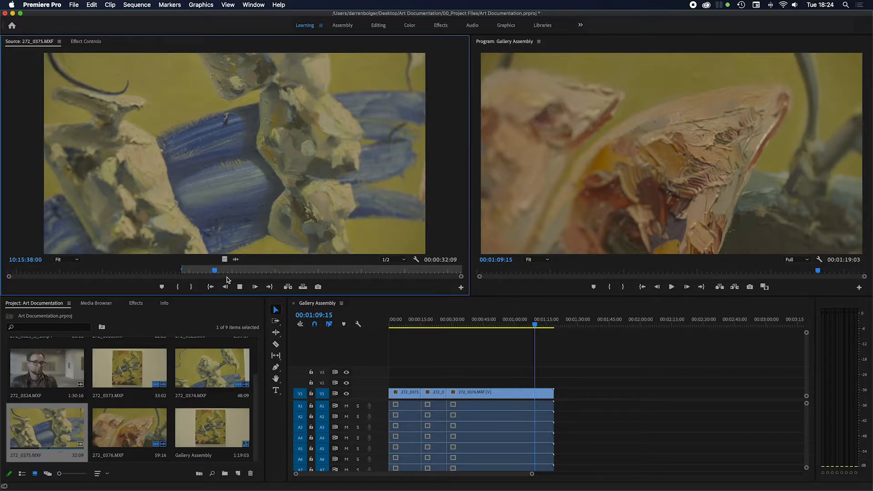
left_click(240, 286)
left_click(192, 291)
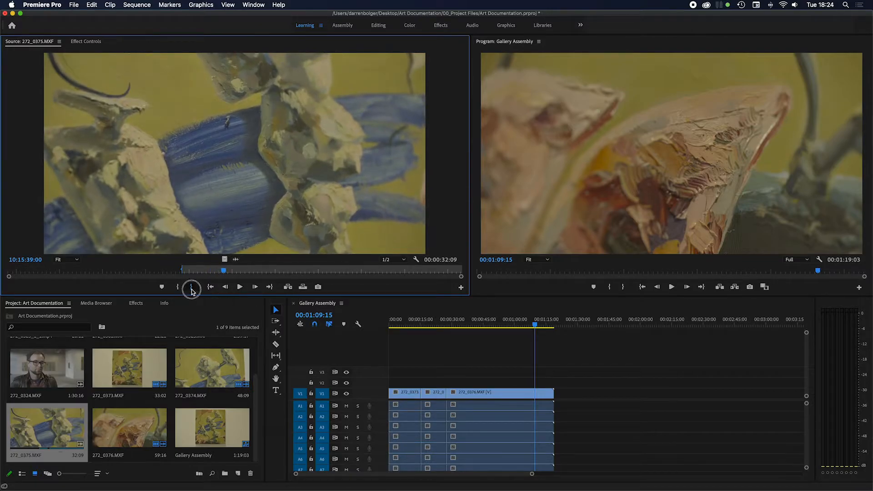
left_click_drag(227, 260, 596, 396)
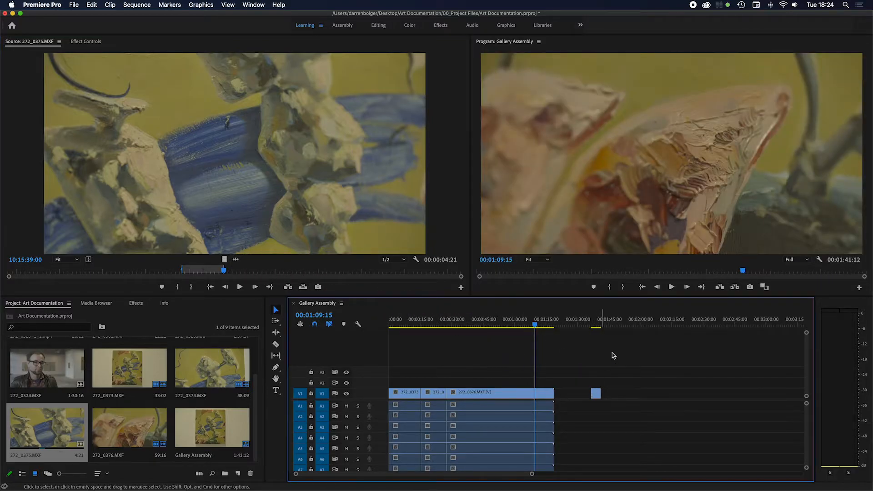
Step: Scrub through the video-only 272_0375.MXF clip in the sequence to review the marked footage
left_click(593, 325)
mouse_move(593, 327)
left_mouse_down()
mouse_move(602, 328)
mouse_move(594, 328)
left_mouse_up()
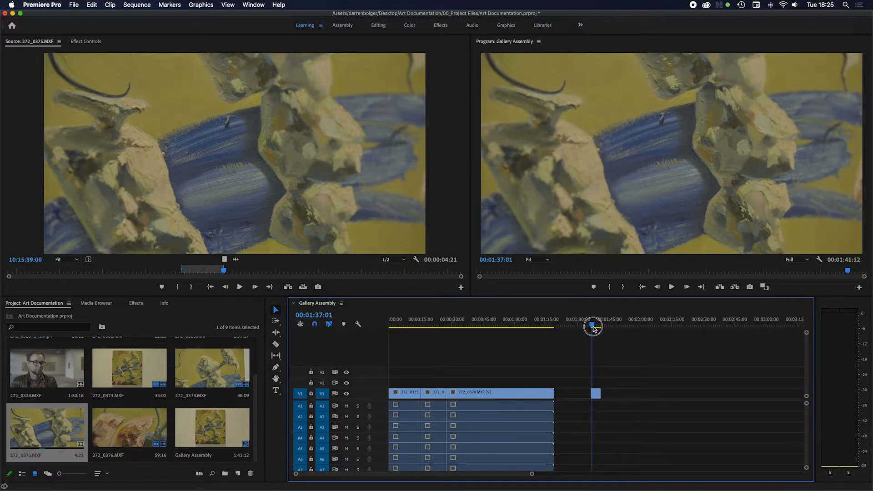
left_click_drag(593, 328, 597, 329)
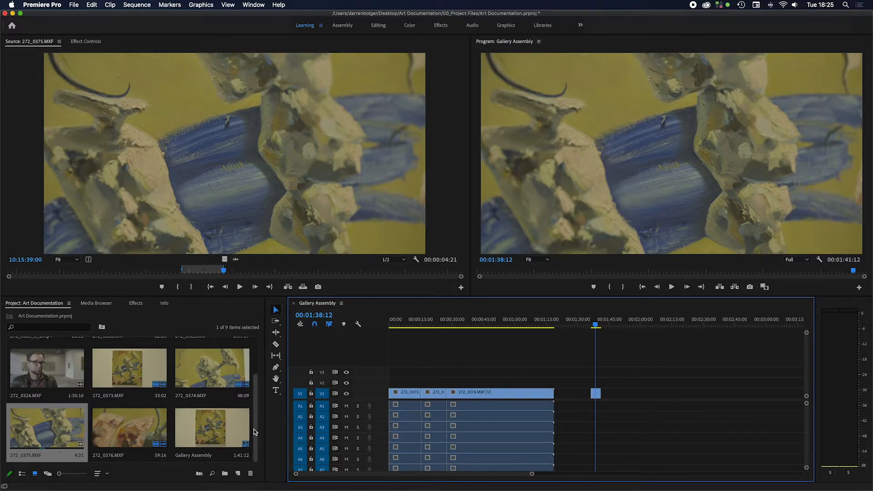
left_click_drag(255, 432, 253, 451)
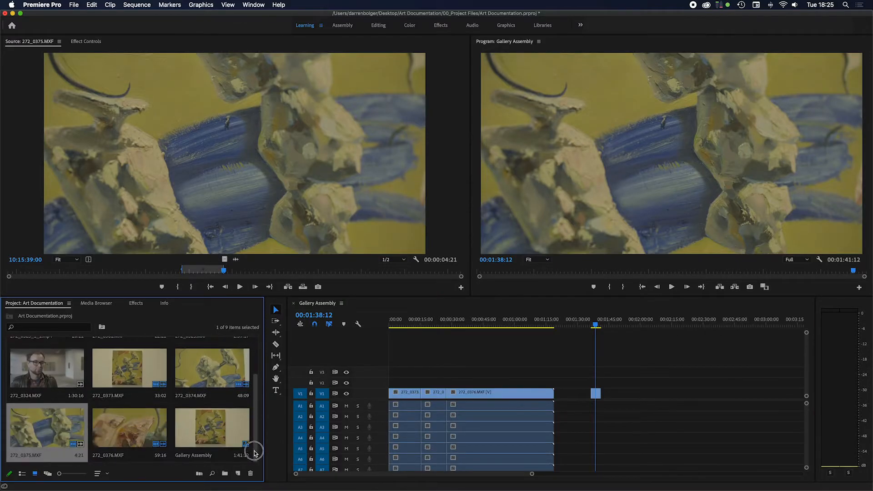
left_click_drag(597, 325, 594, 325)
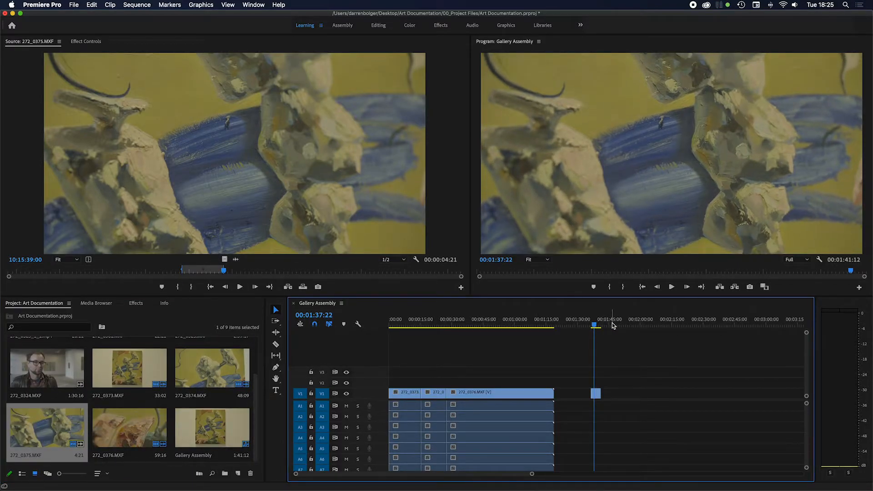
left_click(530, 324)
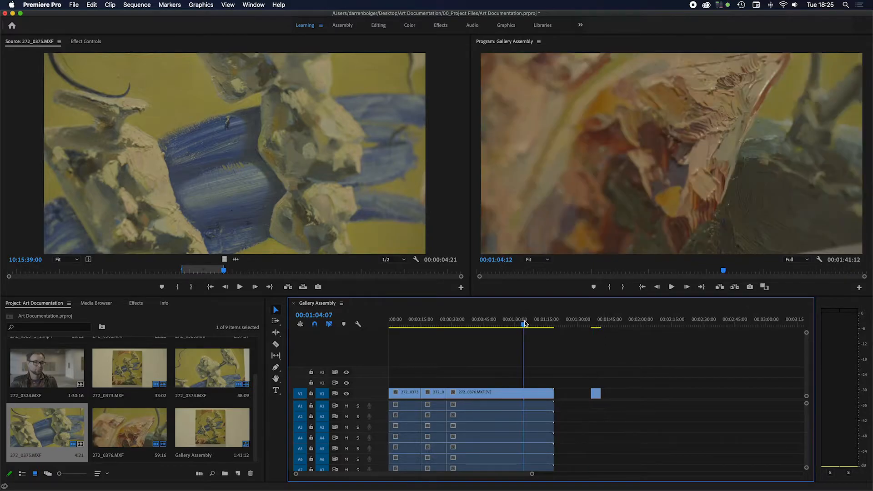
left_click(595, 324)
left_click_drag(595, 325, 600, 326)
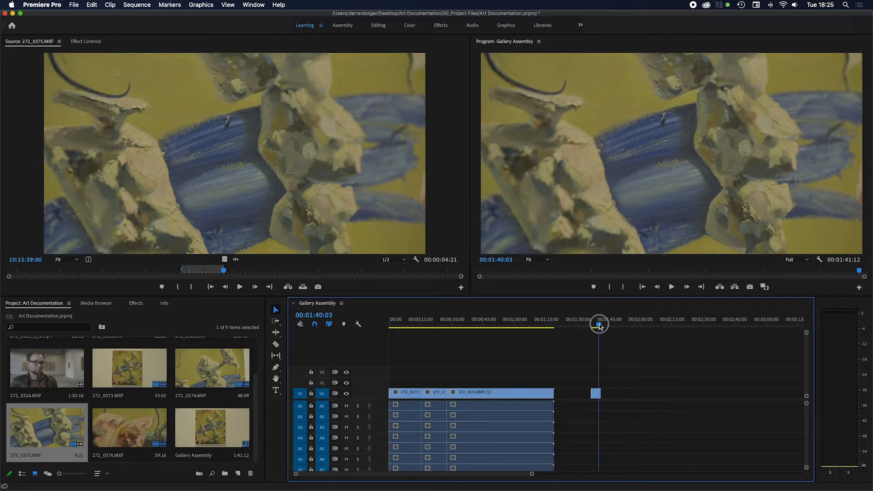
left_click_drag(599, 326, 598, 326)
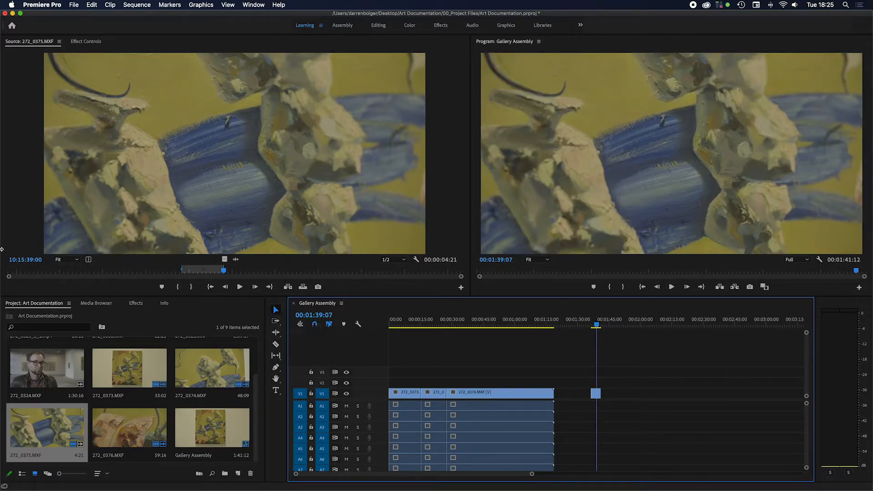
Step: Import free-stock-photos-high-resolution-download090.jpg from the project's 01_Media Images folder
left_click(73, 5)
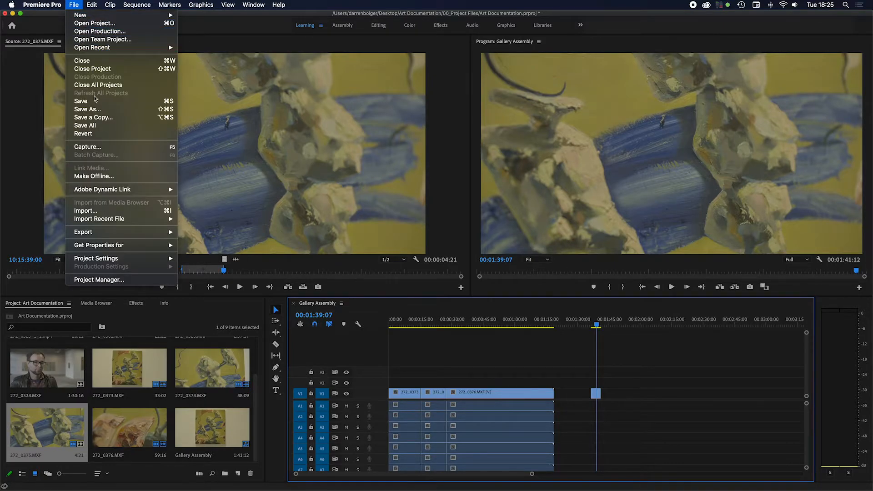
left_click(115, 212)
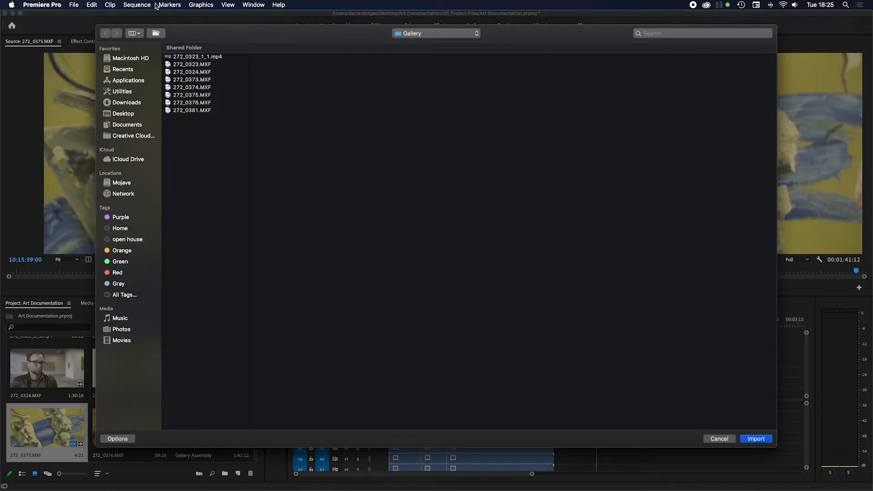
left_click(416, 34)
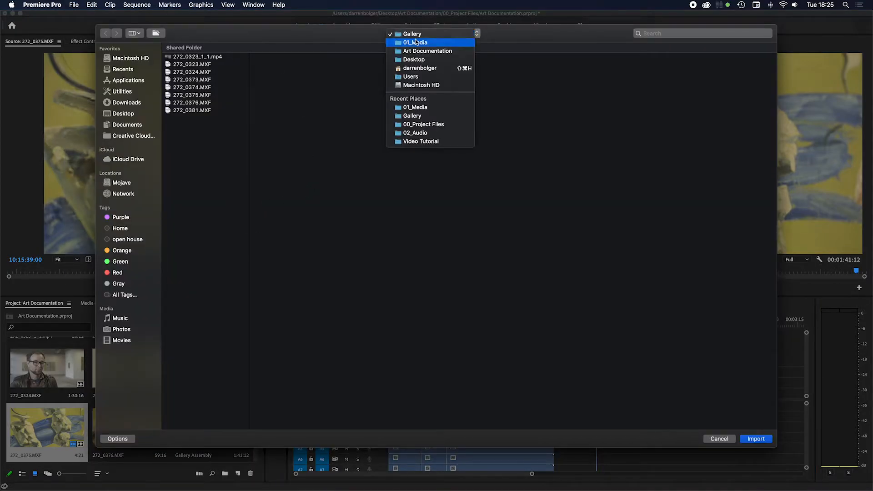
left_click(417, 42)
left_click(378, 65)
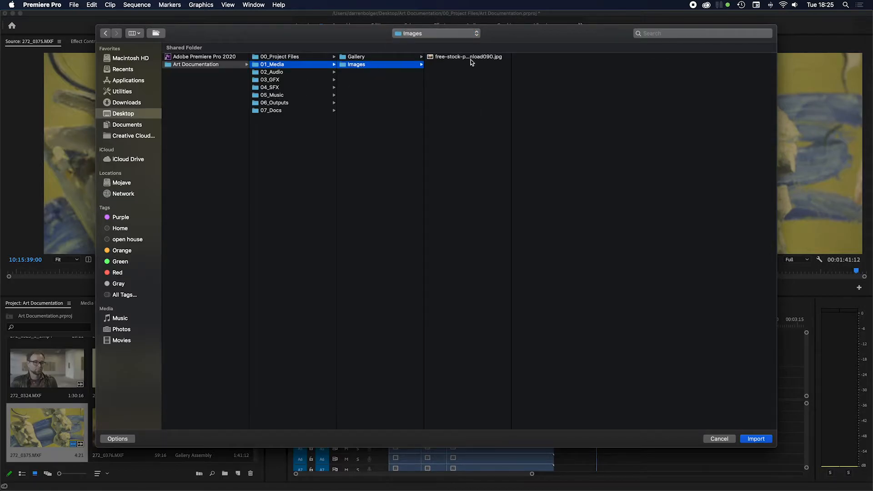
left_click(470, 57)
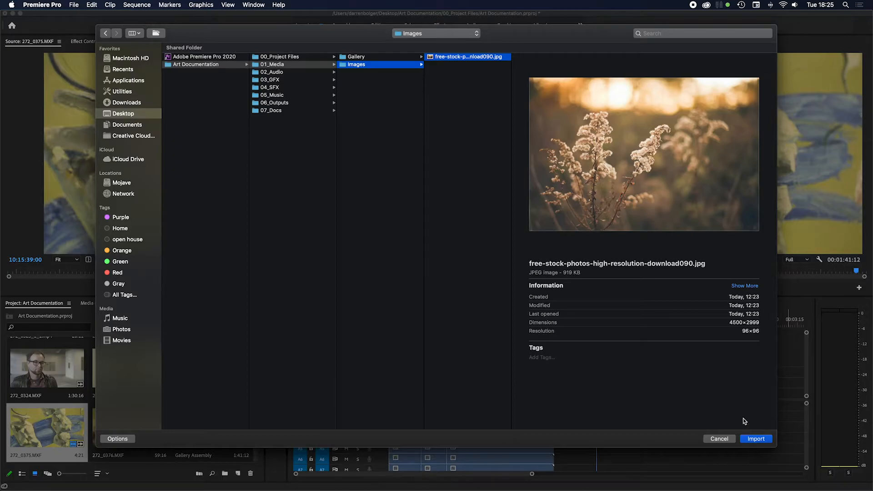
left_click(750, 441)
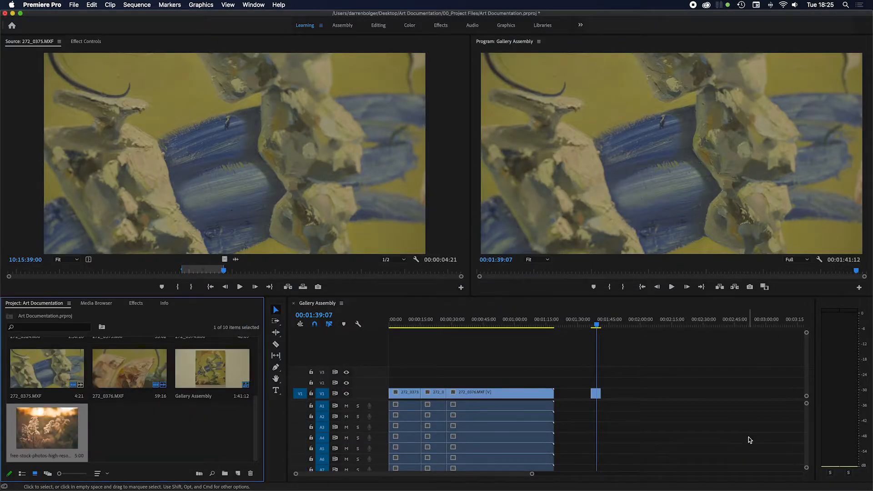
Step: Place the imported flower image on V1 directly after 272_0375.MXF and scale it to the sequence's frame size
left_click_drag(57, 430, 601, 393)
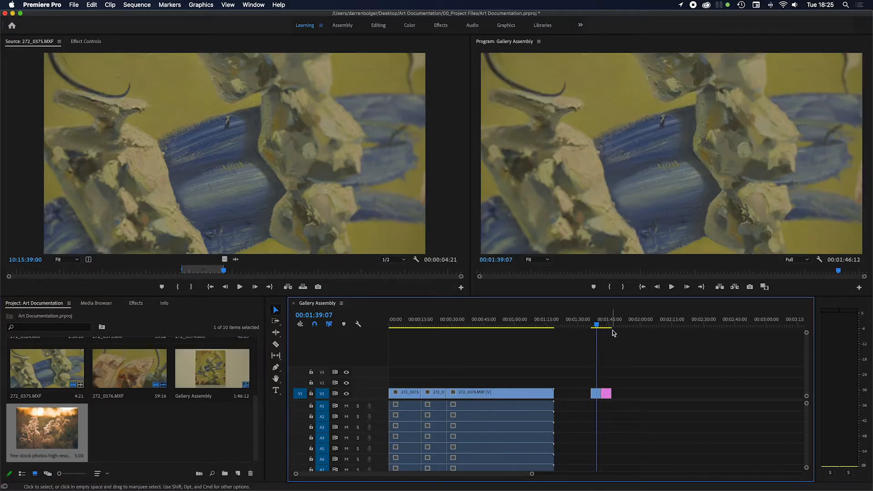
left_click_drag(609, 326, 608, 327)
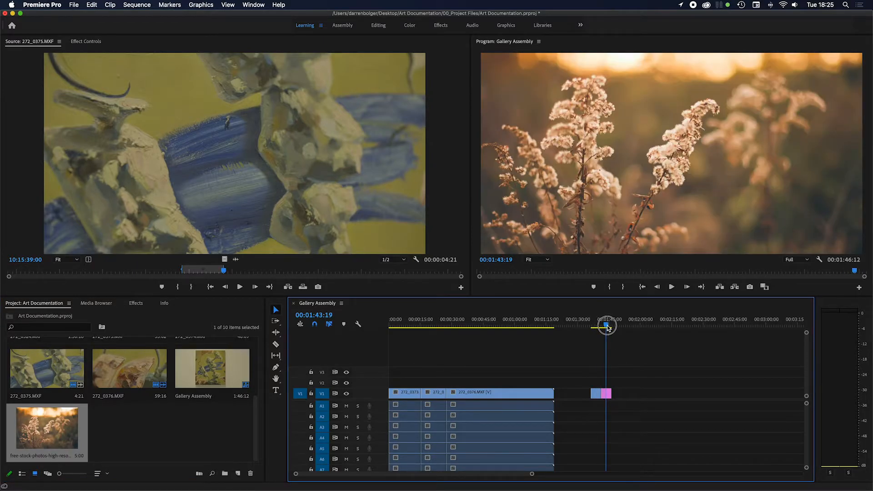
right_click(606, 394)
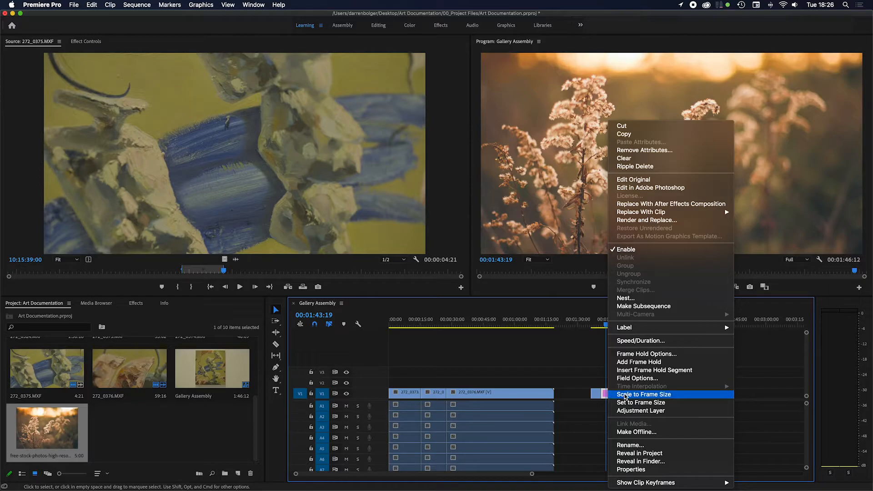
left_click(625, 396)
left_click(629, 404)
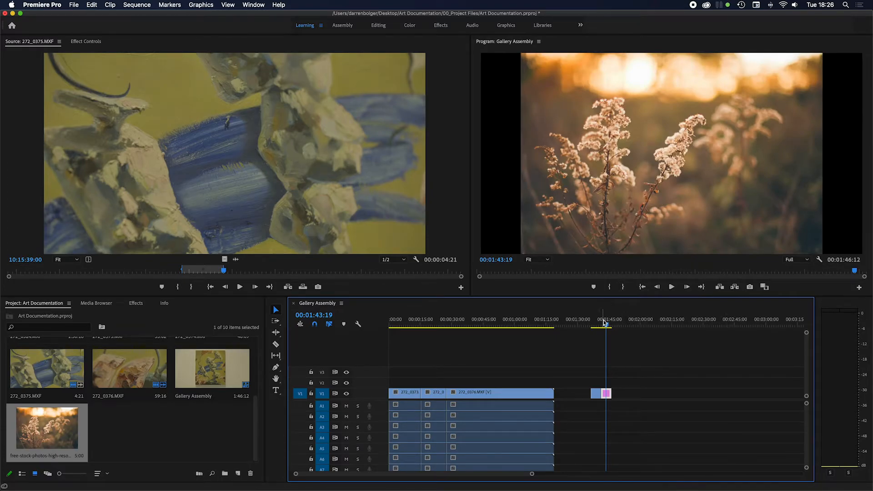
mouse_move(607, 325)
left_mouse_down()
mouse_move(596, 327)
mouse_move(610, 327)
left_mouse_up()
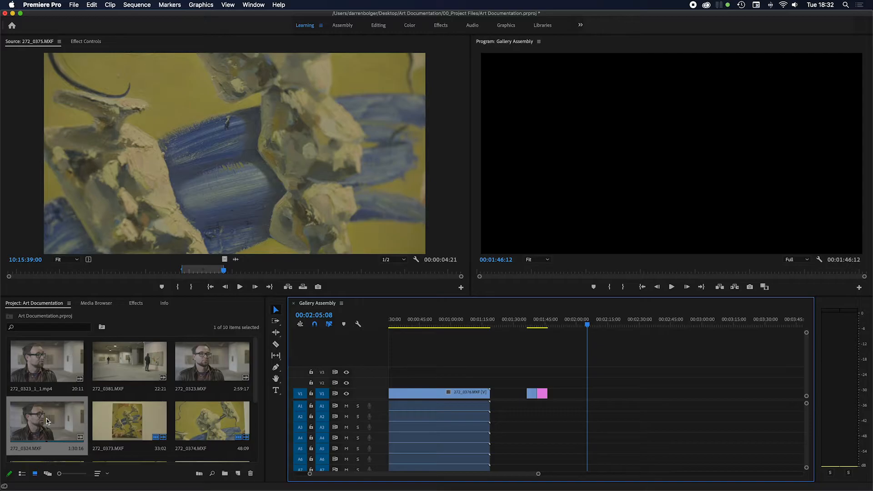
Step: Add 272_0324.MXF to the sequence at about 00:01:57:05, leaving a gap after the flower image, and play back parts of it
left_click(46, 418)
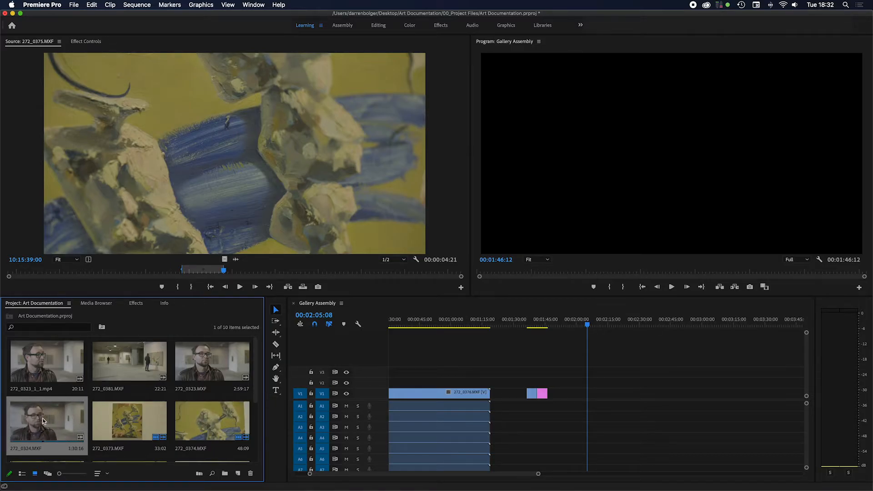
left_click_drag(44, 414, 573, 397)
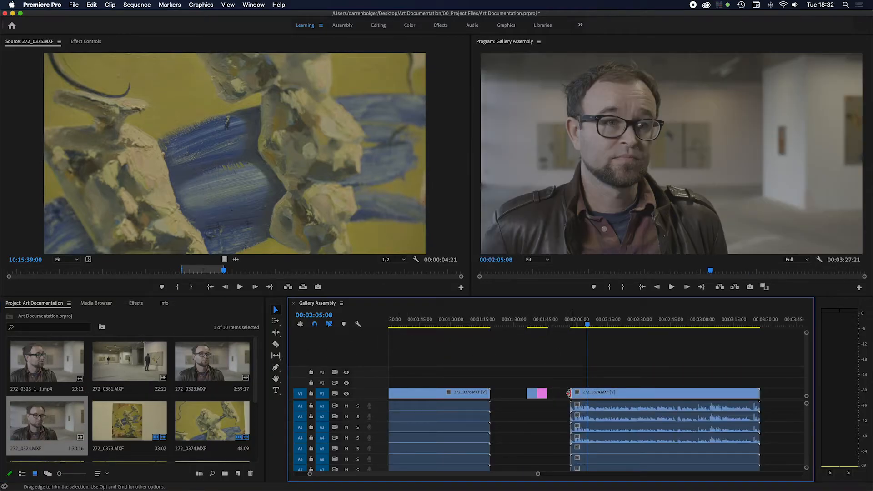
left_click_drag(587, 324, 595, 328)
key("space")
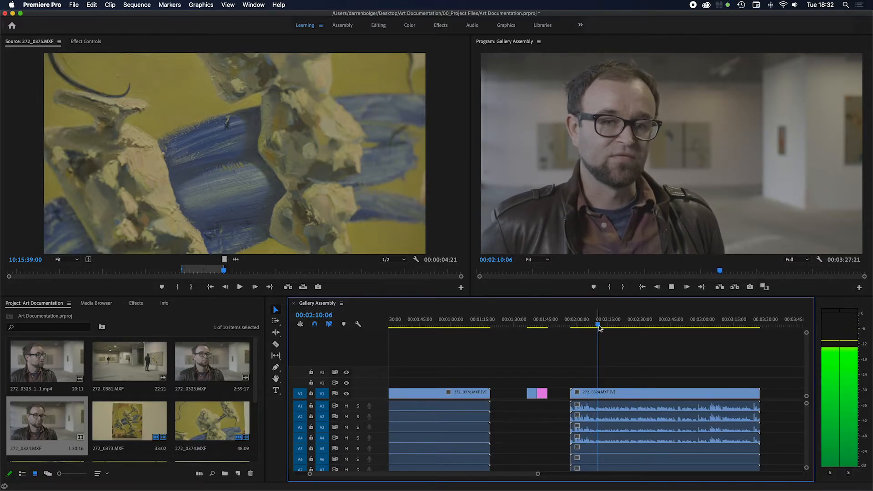
left_click(615, 325)
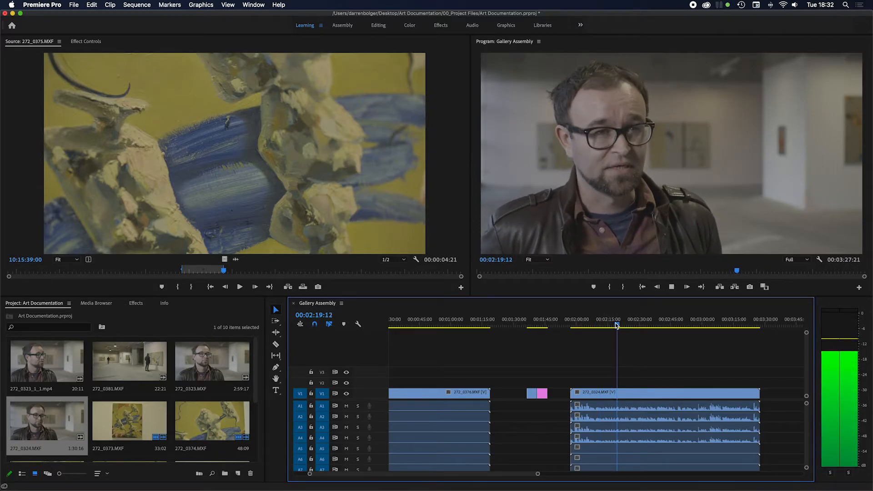
key("space")
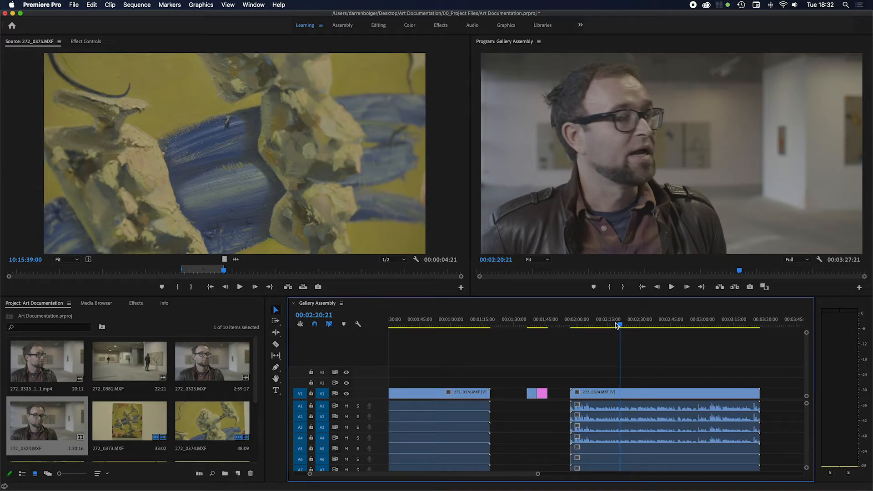
Step: Play 272_0324.MXF in the sequence to find a cut point, then split it at 00:02:20:08 and at about 00:02:08:18
left_click(631, 395)
left_click_drag(609, 324, 613, 325)
key("space")
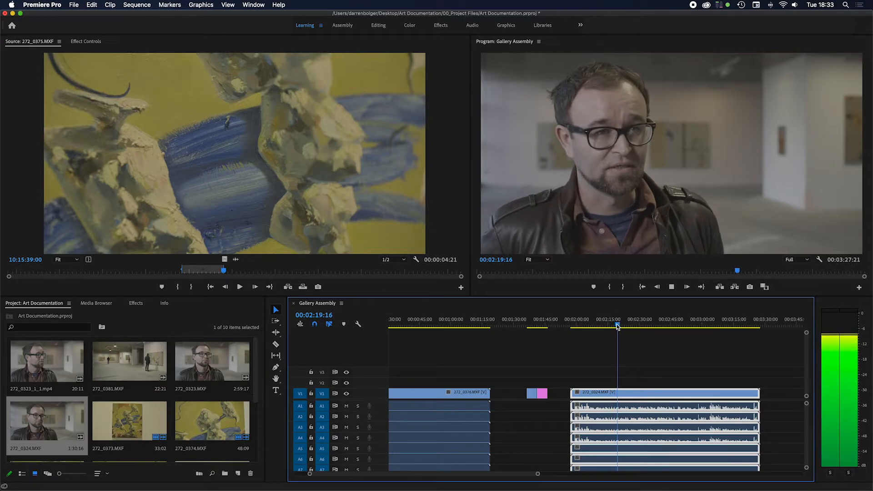
key("space")
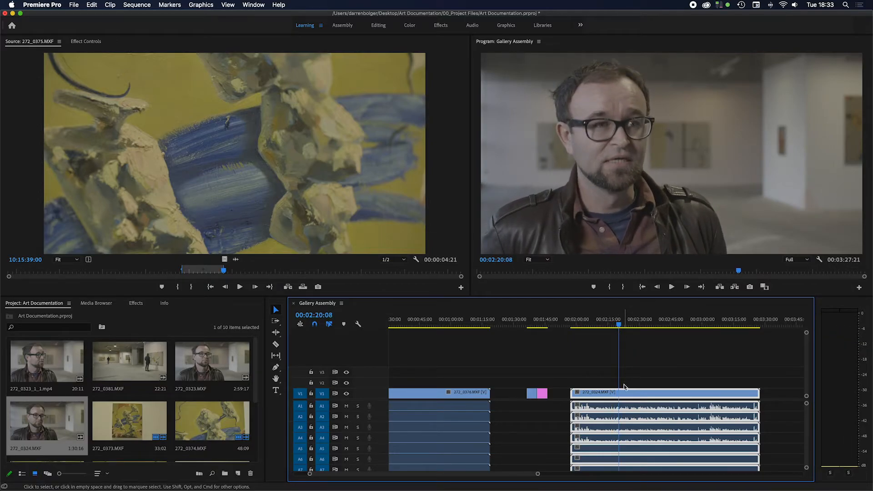
key("c")
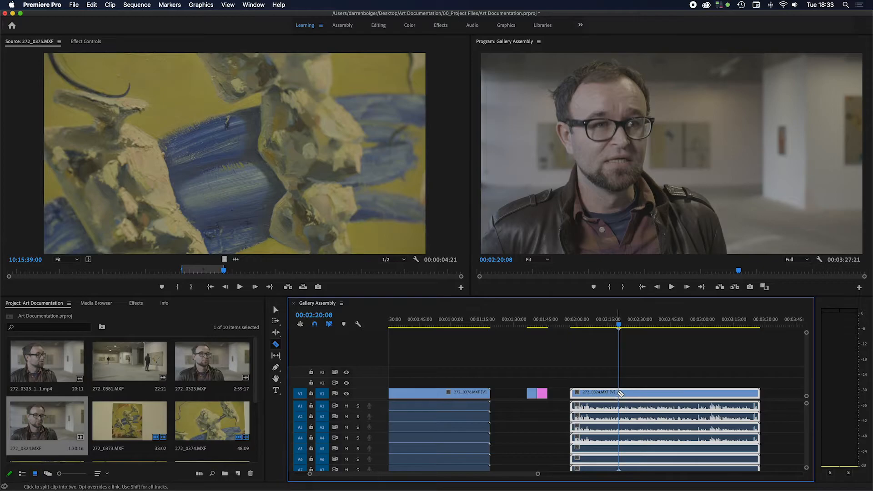
left_click(623, 393)
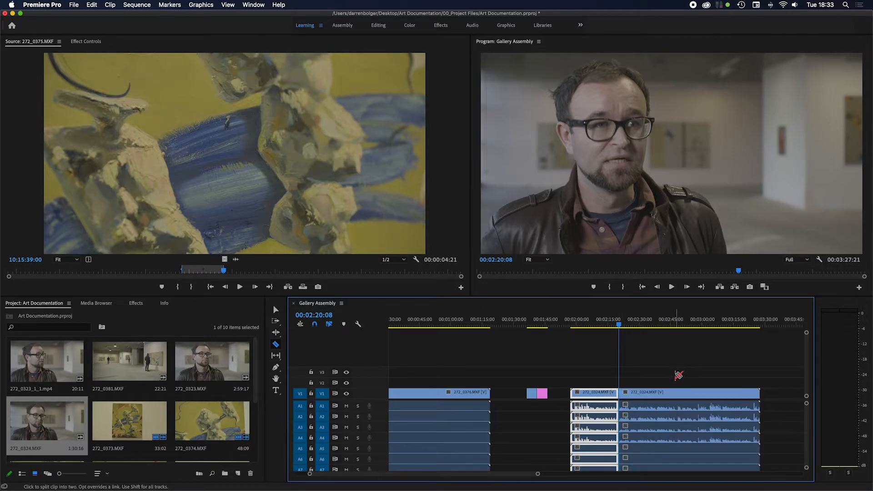
left_click(596, 395)
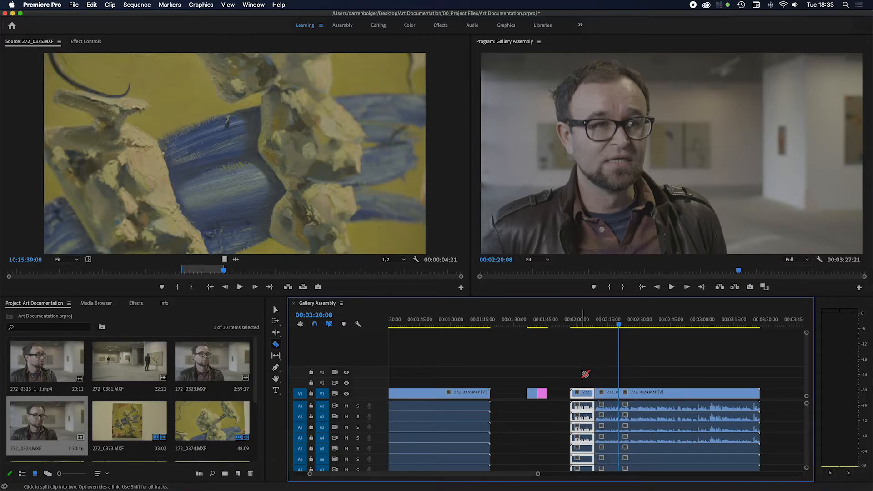
Step: Delete the first and last pieces of 272_0324.MXF and play the start of the remaining middle piece
key("v")
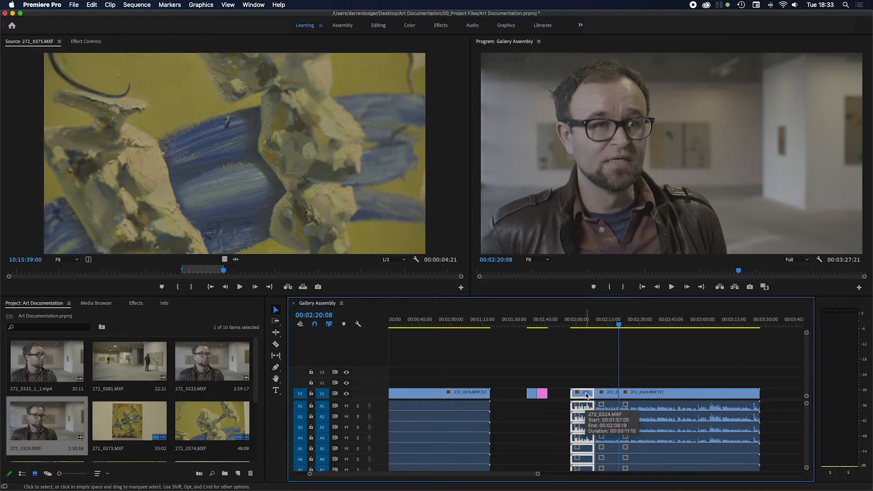
key("Delete")
left_click(632, 394)
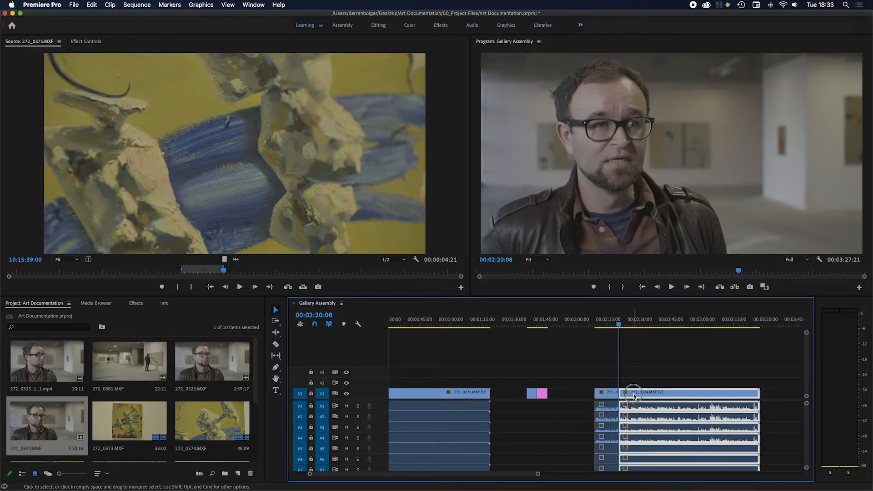
key("Delete")
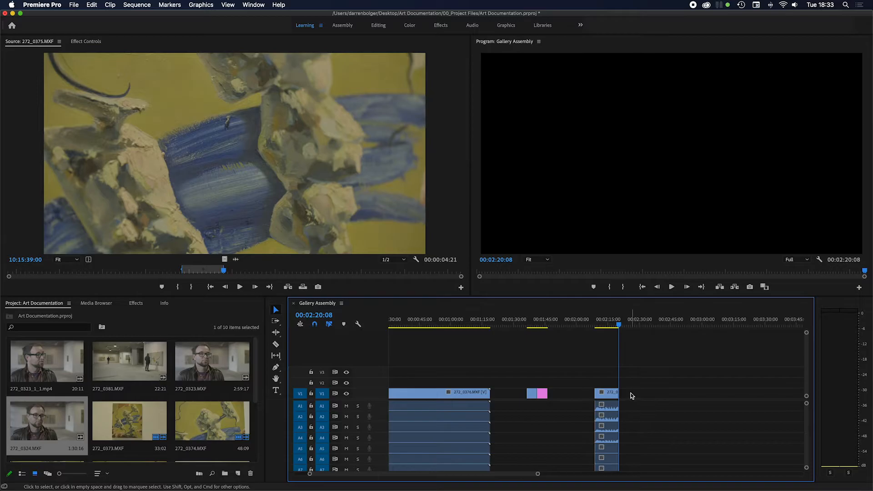
left_click(600, 325)
left_click_drag(599, 325, 595, 325)
key("space")
key("space")
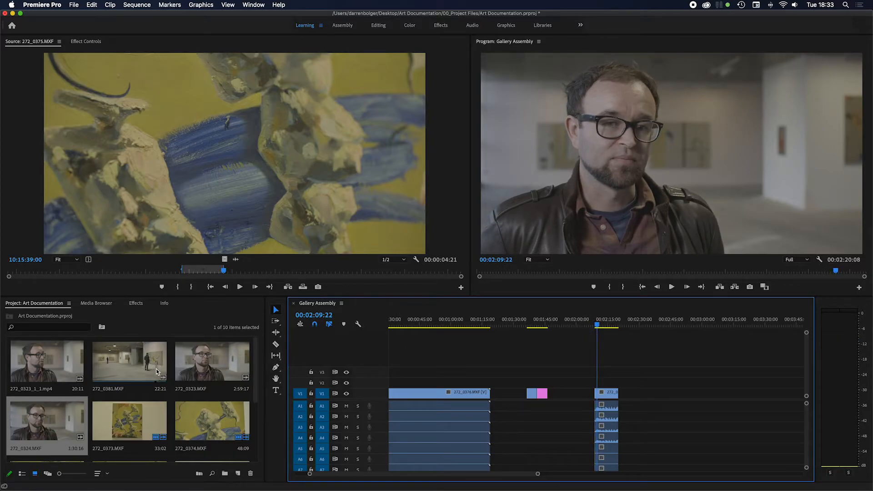
Step: Open 272_0381.MXF in the Source Monitor and mark In at 10:19:30:16 and Out at 10:19:34:13
left_click(124, 362)
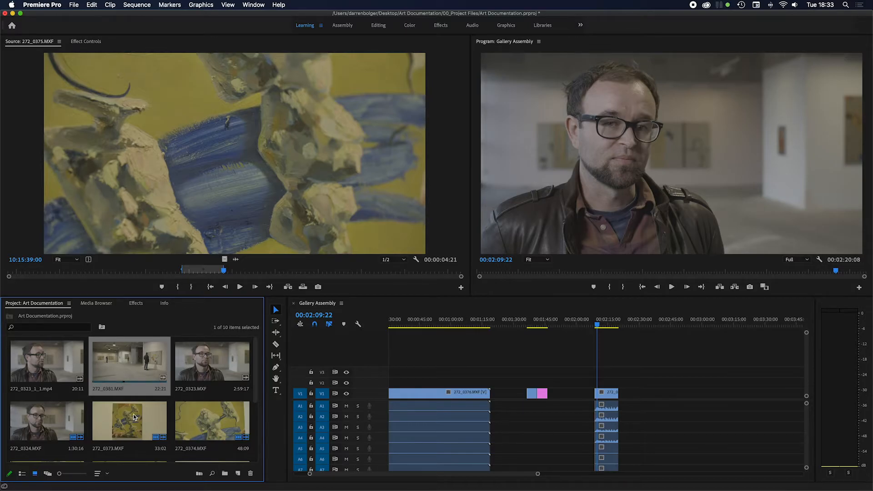
scroll(134, 420, "down", 5)
scroll(134, 415, "up", 3)
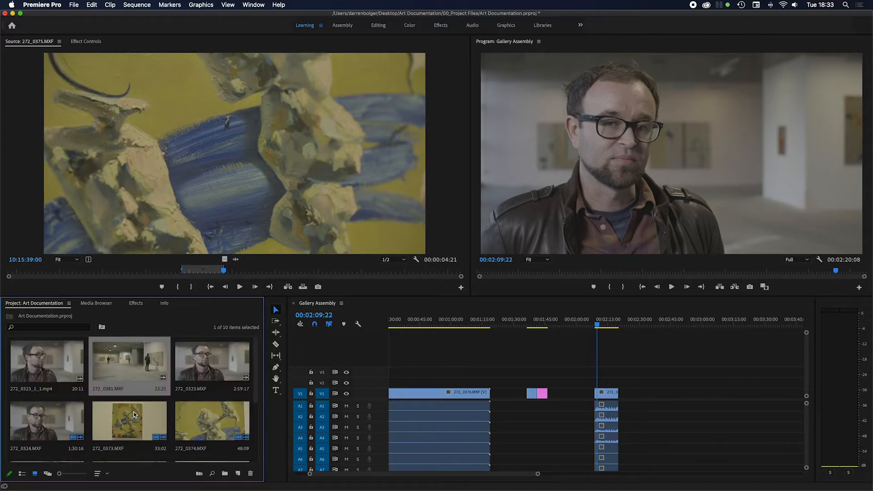
double_click(128, 370)
left_click_drag(226, 270, 279, 279)
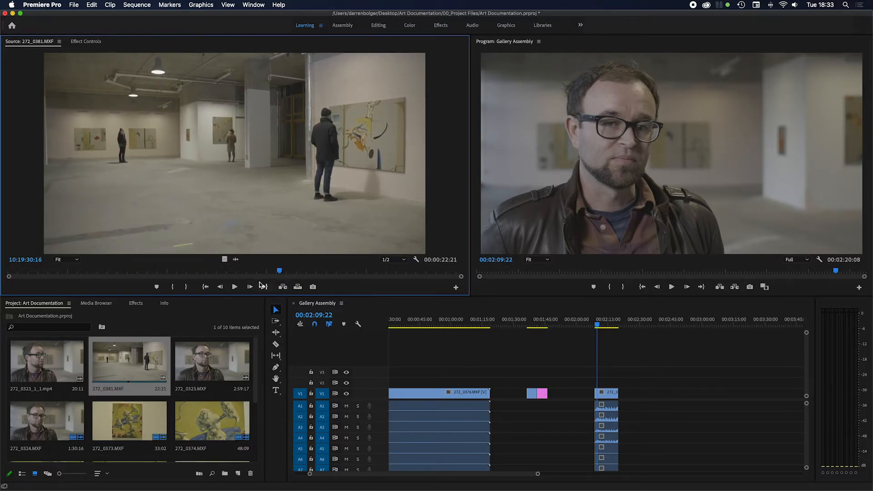
left_click(173, 290)
key("space")
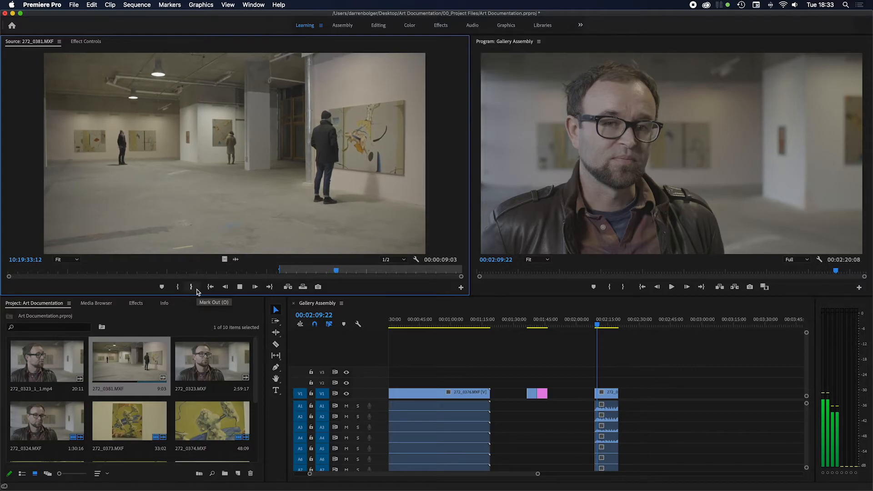
key("space")
left_click(191, 287)
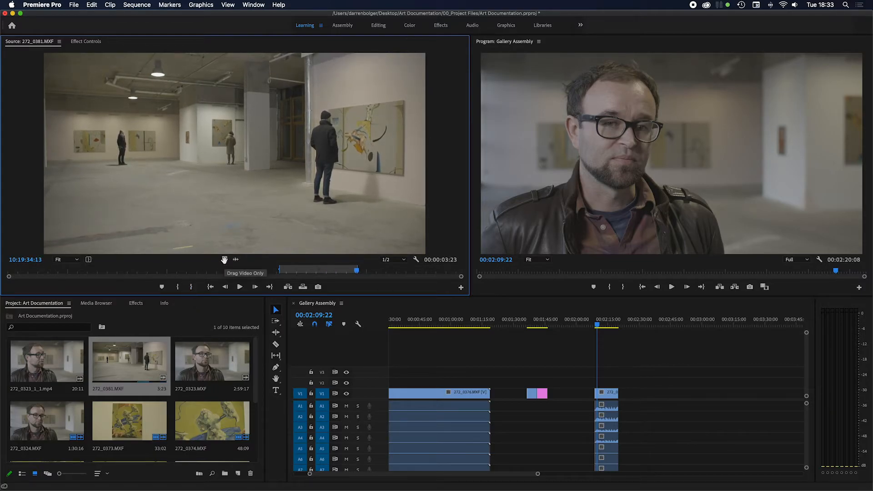
Step: Place only the video of 272_0381.MXF on V2 above the end of 272_0324.MXF, extend its start earlier, and play back the overlay
left_click_drag(225, 260, 604, 381)
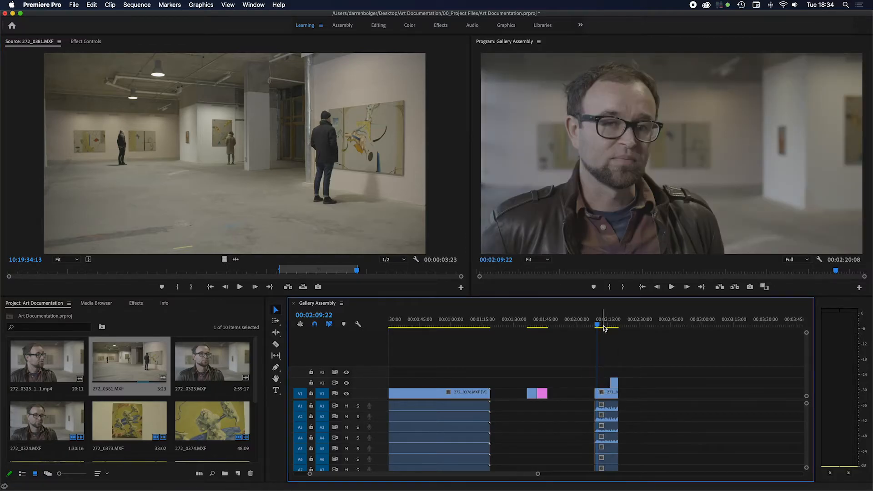
left_click_drag(611, 383, 603, 382)
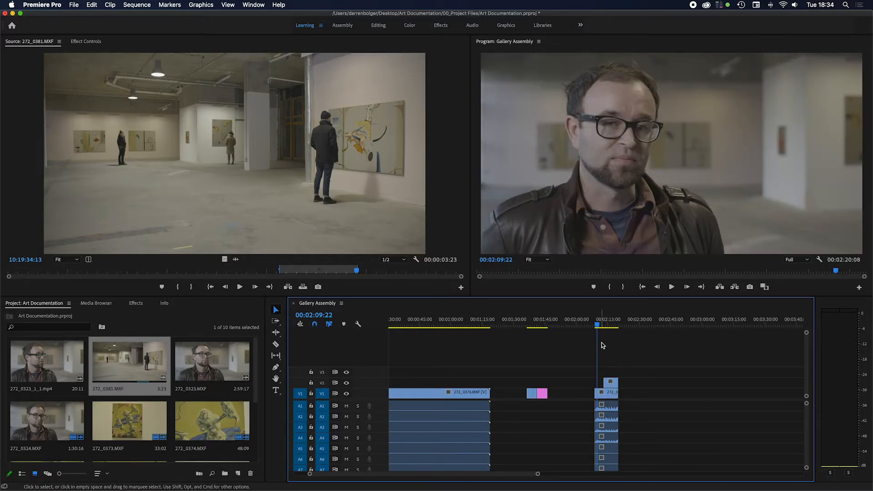
left_click_drag(597, 325, 596, 325)
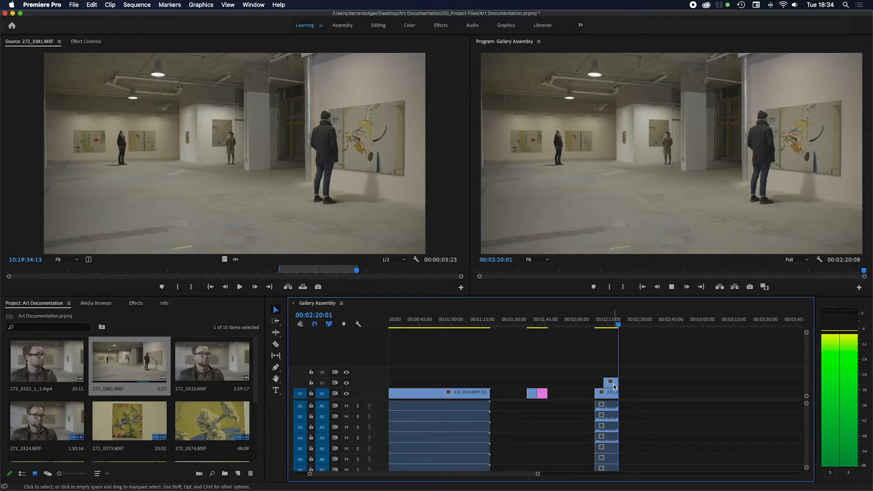
left_click(671, 287)
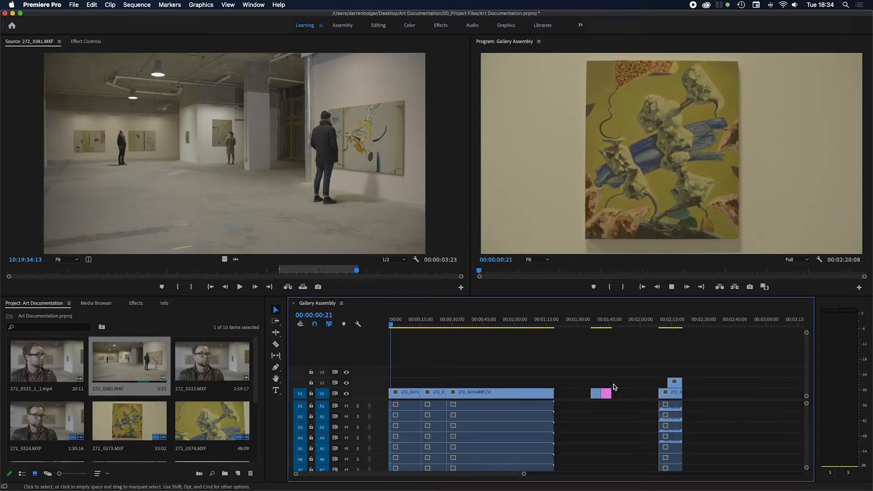
Step: Check the overlaid gallery shot at 00:02:16:08 and return the playhead to the start of the Gallery Assembly sequence
left_click(674, 321)
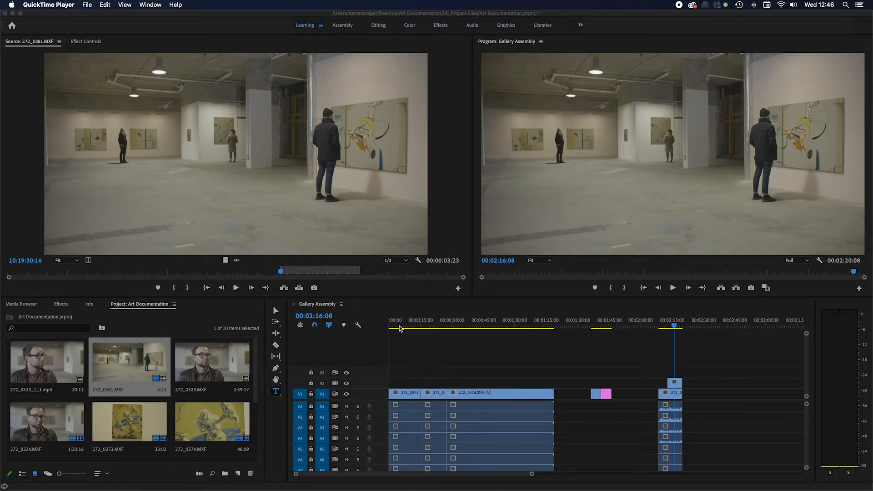
left_click(398, 328)
left_click_drag(399, 325, 389, 327)
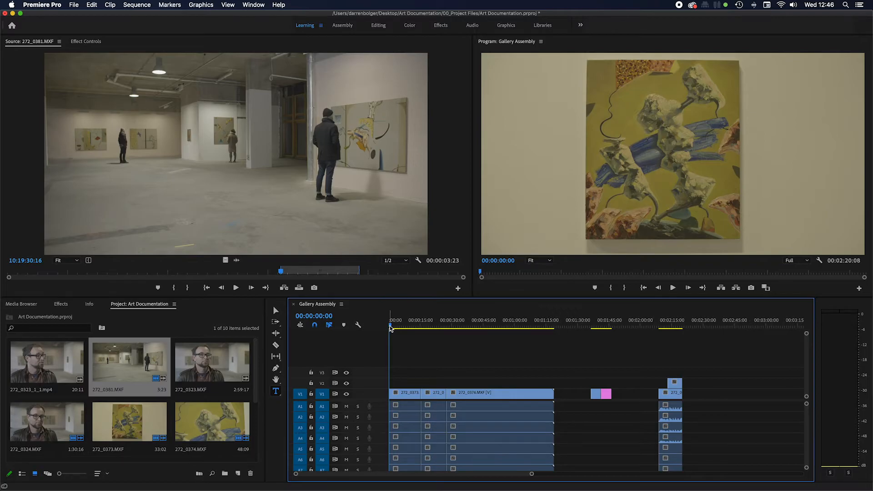
Step: Add a text layer reading "Art Documentation" above the first clip at the start of the Gallery Assembly sequence
left_click(202, 5)
mouse_move(215, 40)
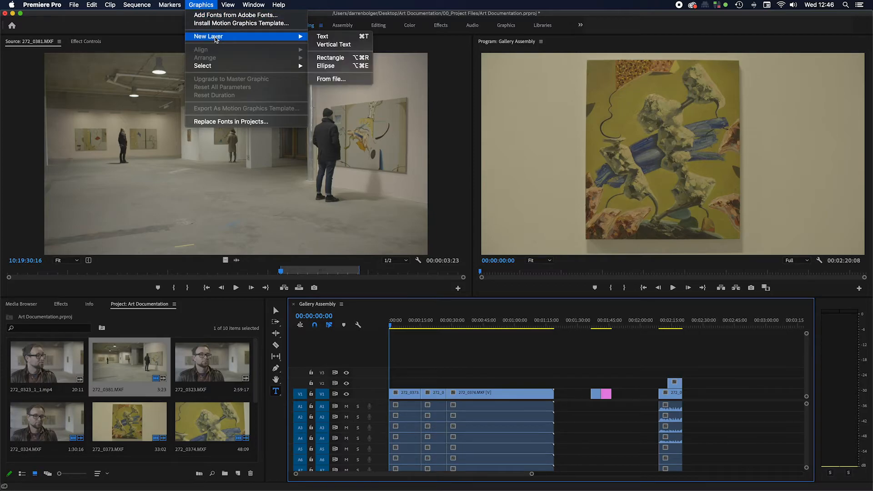
left_click(334, 37)
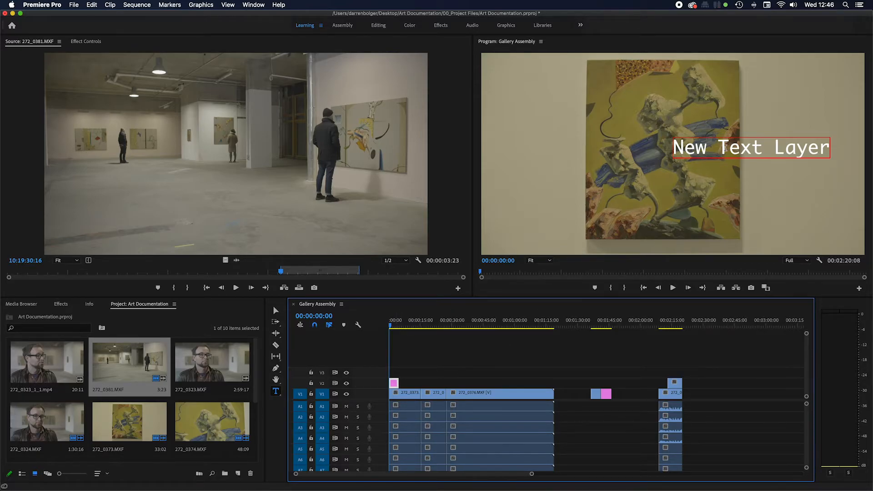
triple_click(725, 147)
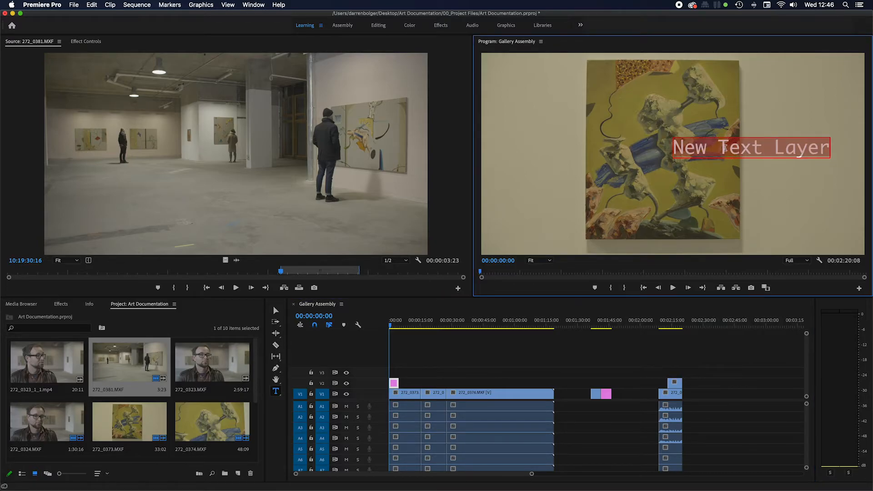
type("Art")
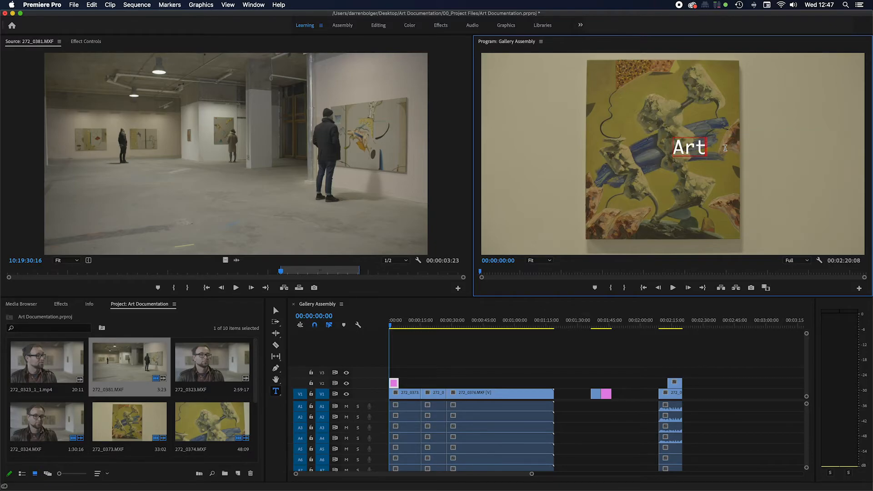
type(" Documentation")
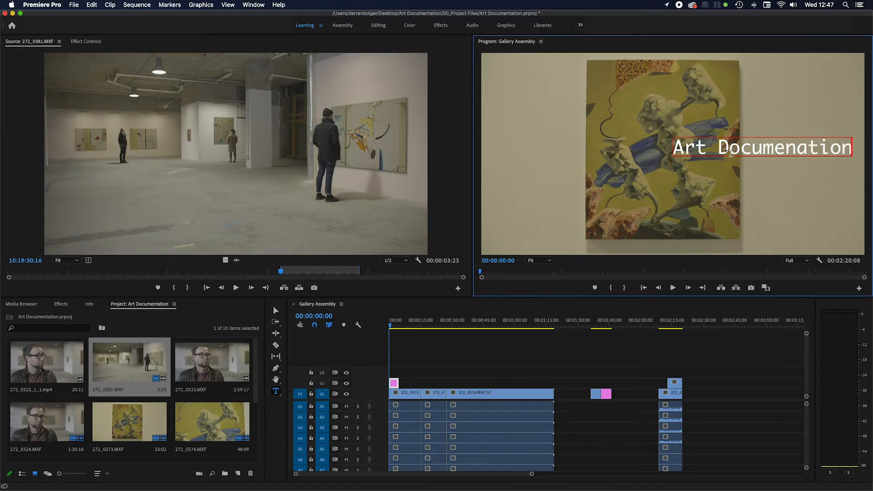
left_click(796, 148)
type("t")
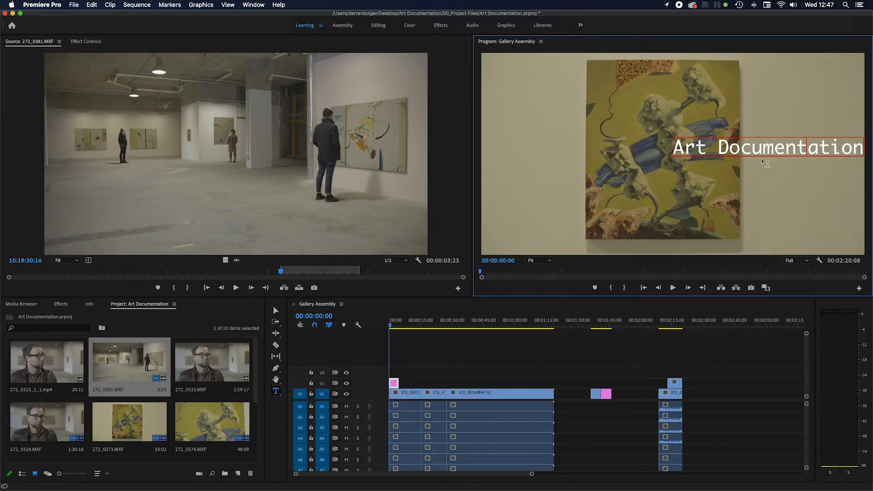
Step: Show the title graphic's effect controls and select all of its "Art Documentation" text
left_click(389, 326)
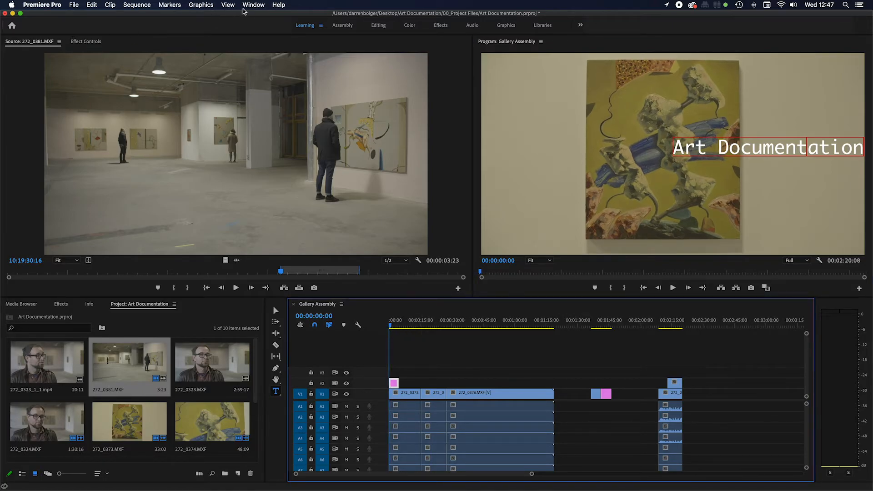
left_click(86, 41)
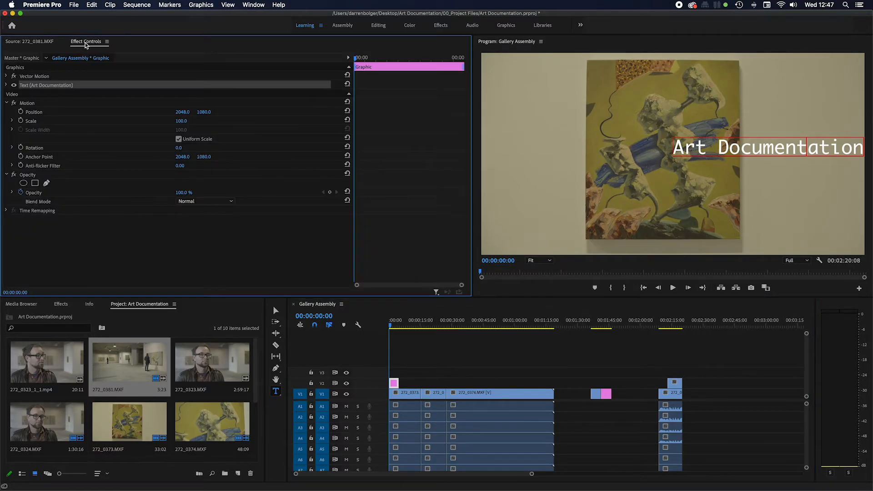
left_click(48, 42)
left_click(253, 4)
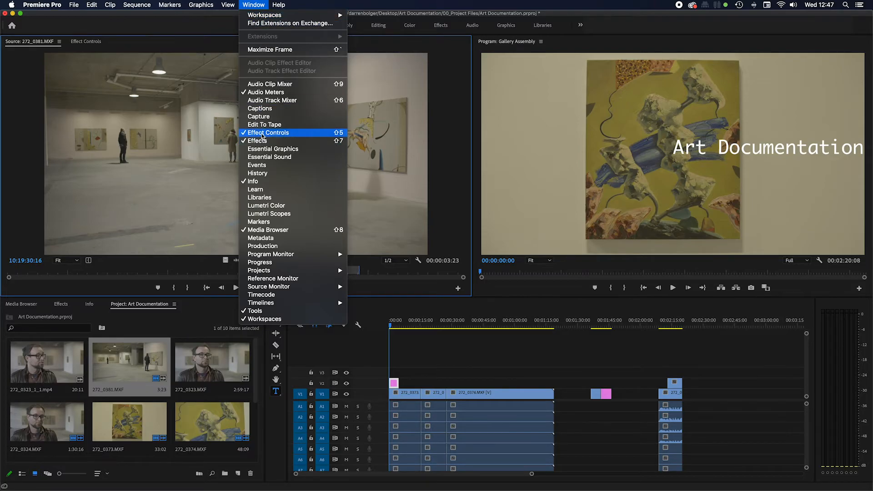
left_click(93, 44)
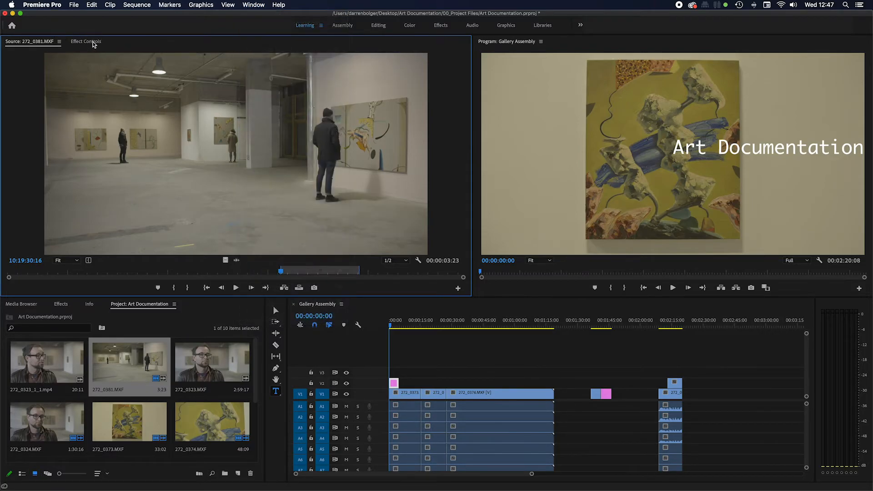
left_click(94, 43)
left_click(749, 148)
triple_click(749, 148)
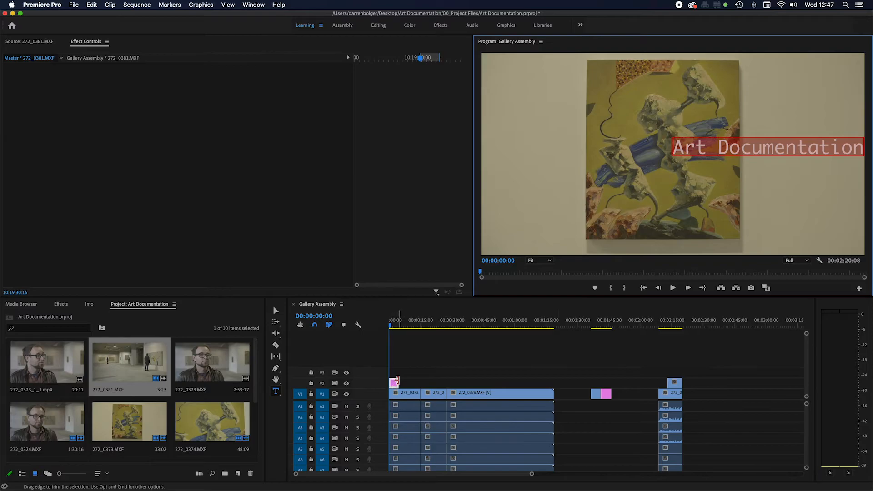
left_click(396, 387)
double_click(730, 148)
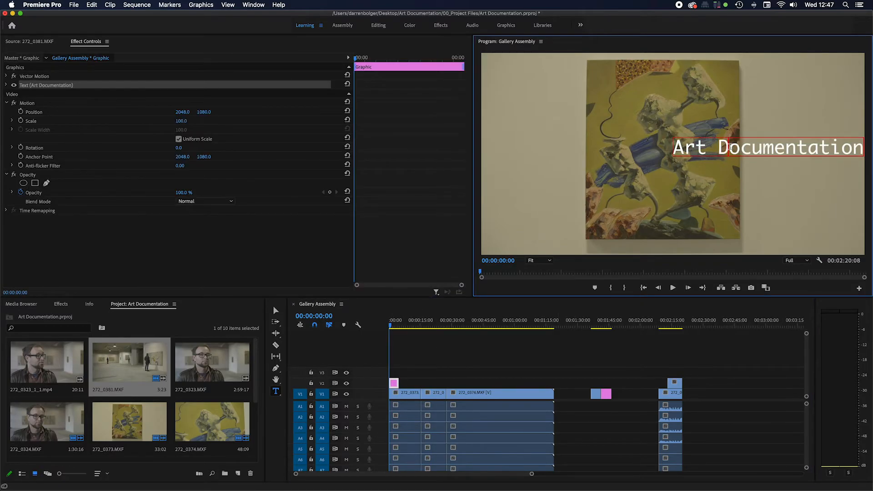
triple_click(730, 148)
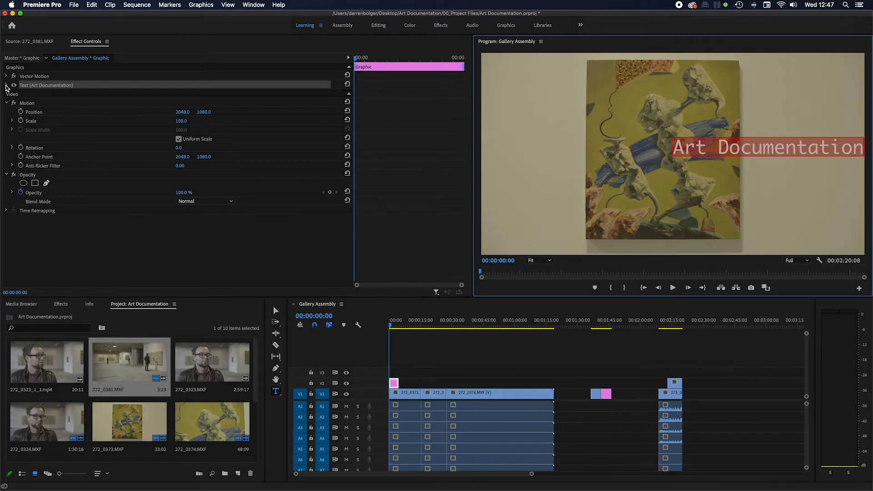
Step: Set the title's font to Noto Sans Armenian, after trying Montserrat, and its font size to 267
left_click(6, 86)
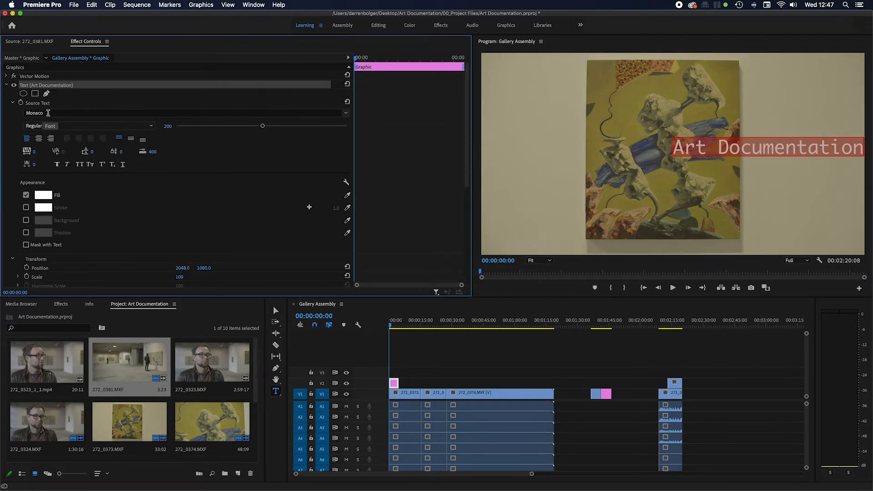
left_click(46, 114)
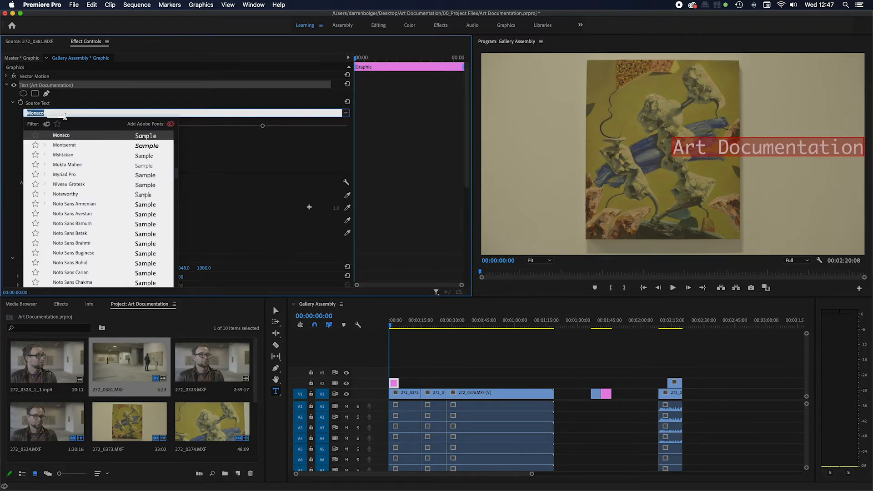
left_click(71, 145)
left_click(63, 112)
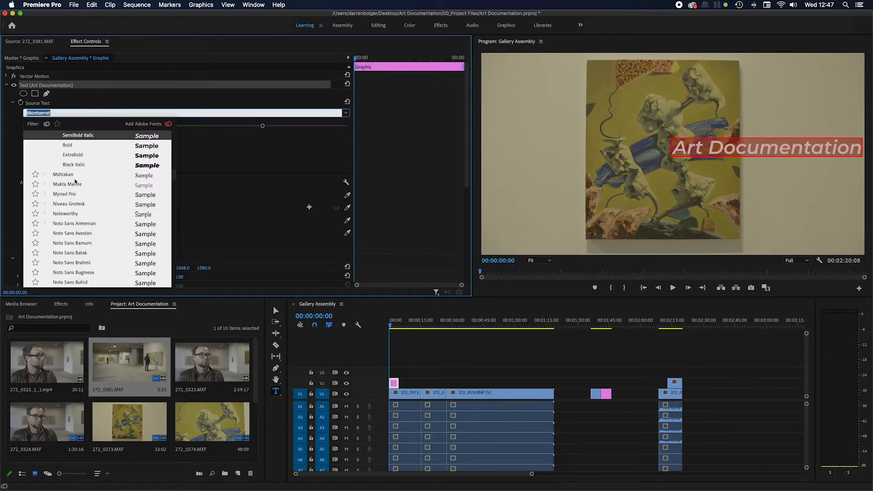
left_click(75, 224)
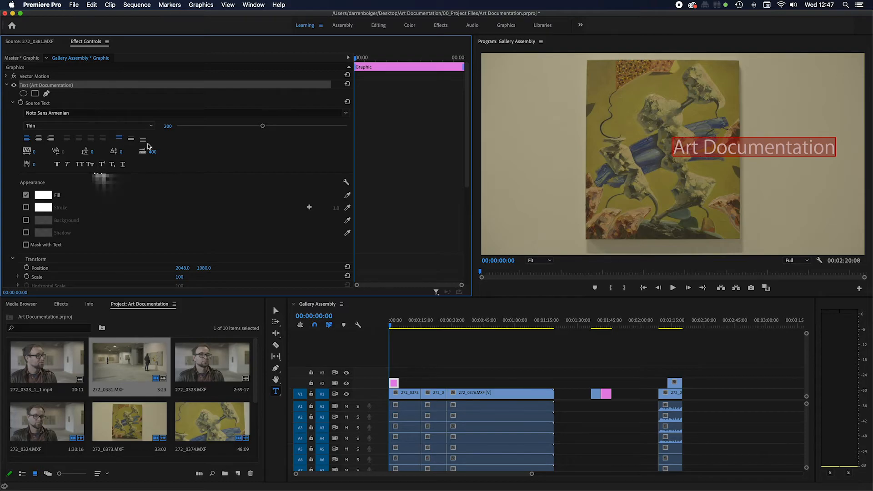
left_click_drag(263, 126, 291, 126)
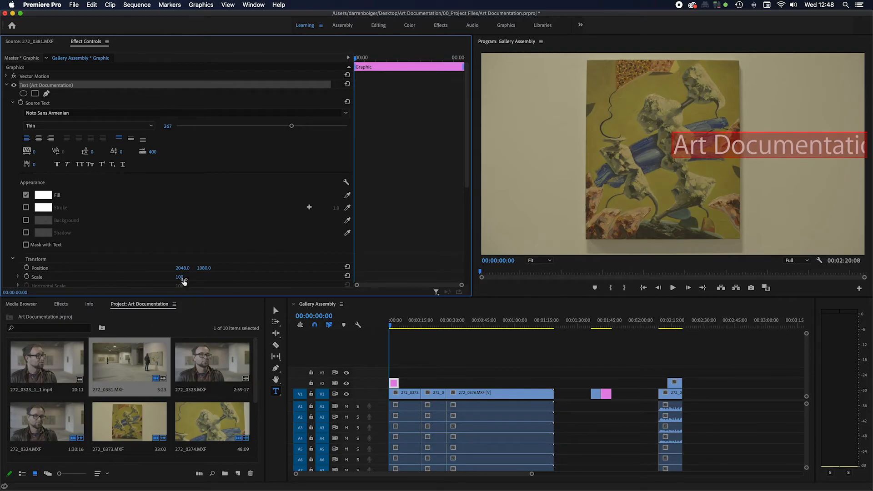
Step: Shift the title text horizontally over the painting by setting its transform Position X to 786
scroll(121, 235, "down", 3)
left_click_drag(183, 208, 9, 208)
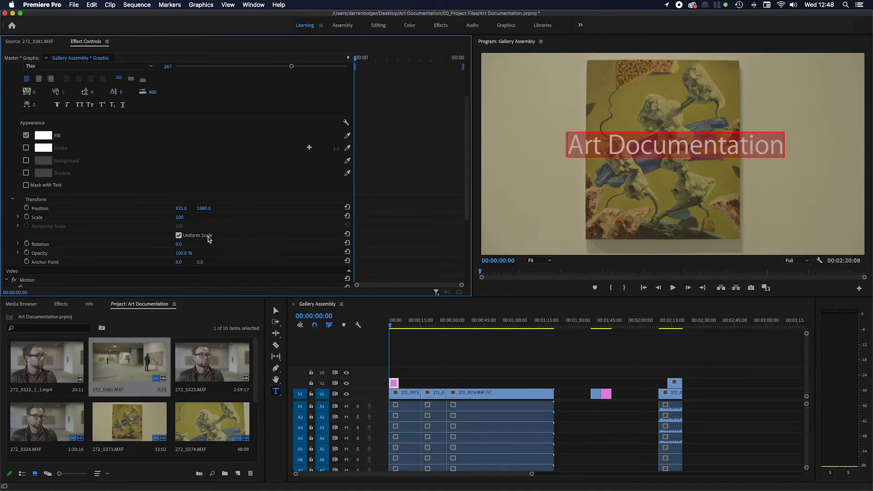
left_click_drag(180, 209, 155, 209)
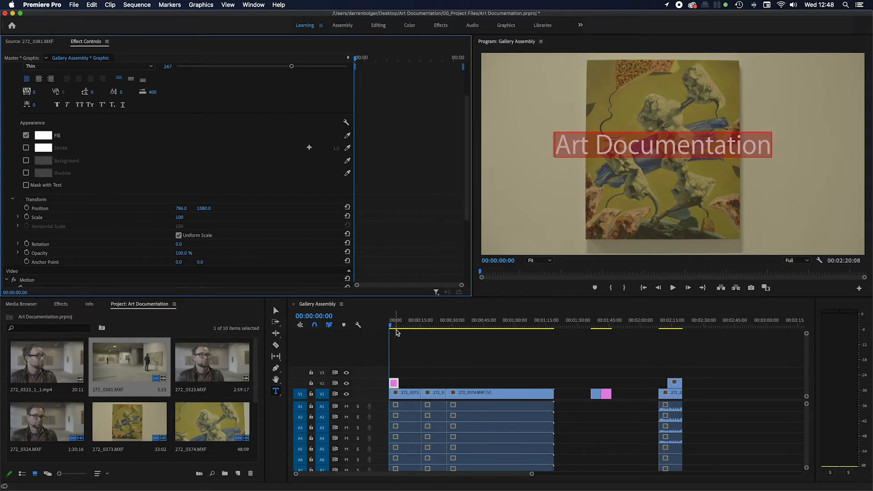
Step: Play back the opening title and return the playhead to the start of the sequence
left_click(398, 351)
key("space")
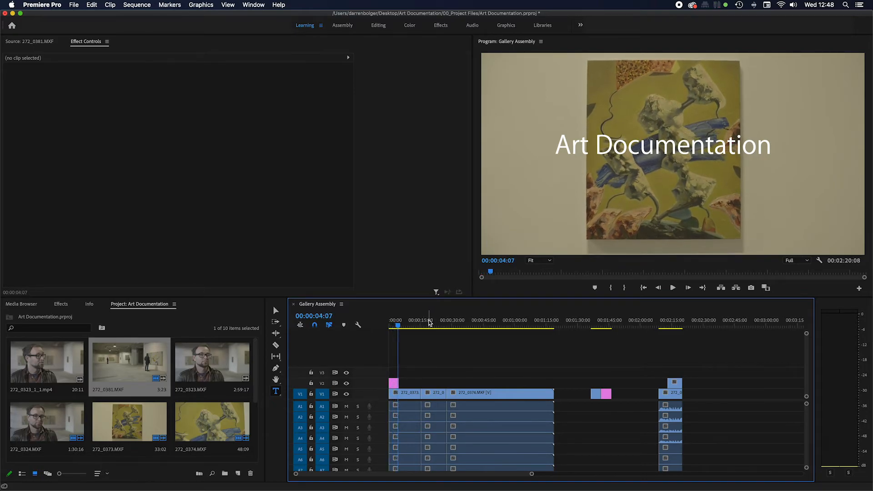
left_click(398, 325)
left_click_drag(397, 325, 390, 325)
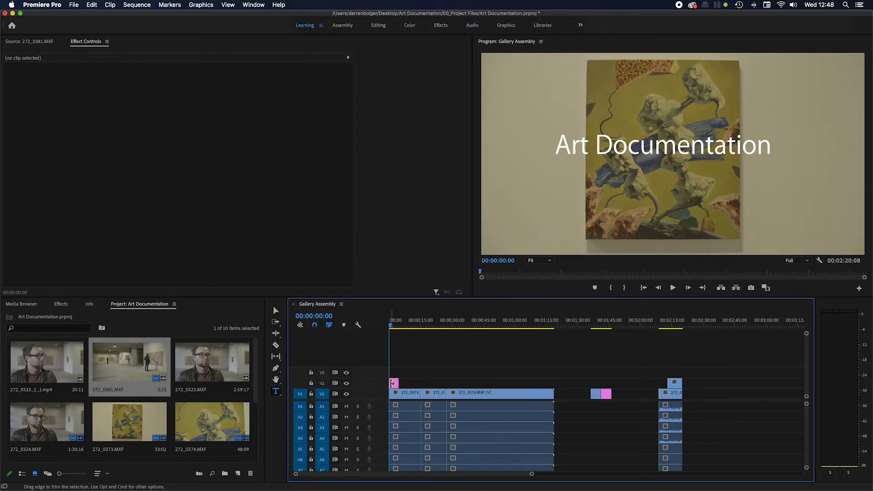
Step: Apply the default transition to the start and end of the title graphic on V2 and play it back
right_click(391, 385)
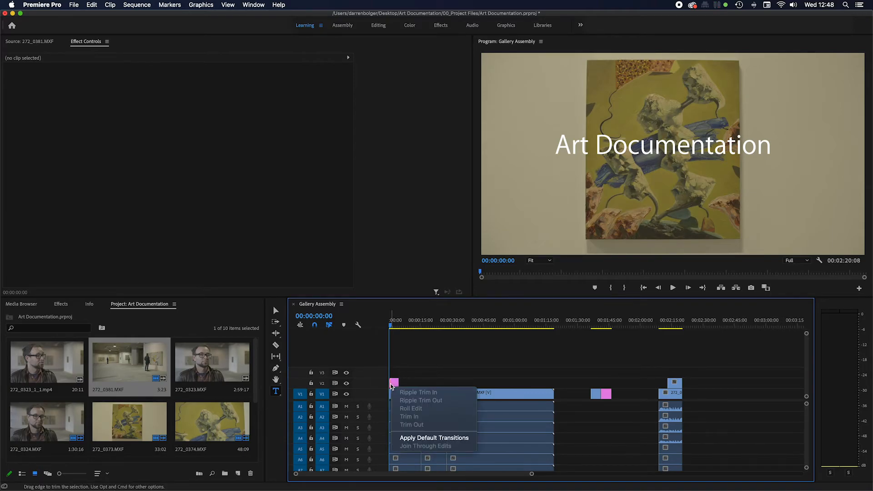
left_click(428, 439)
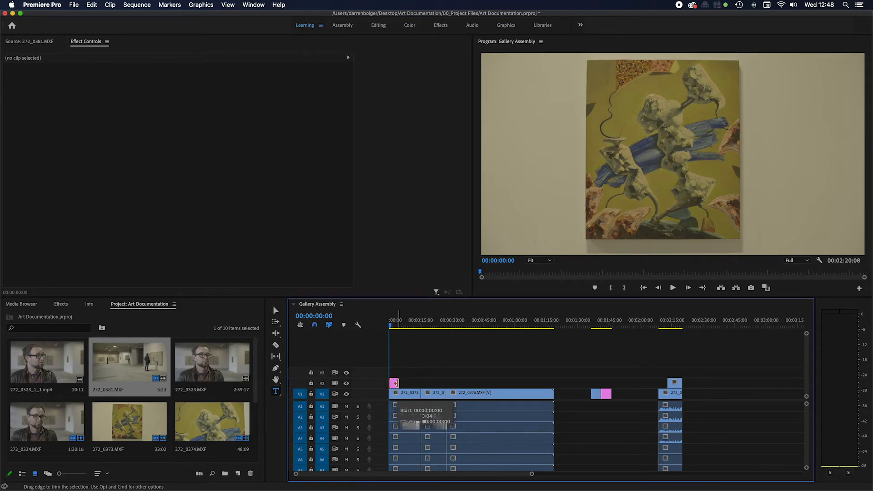
right_click(395, 384)
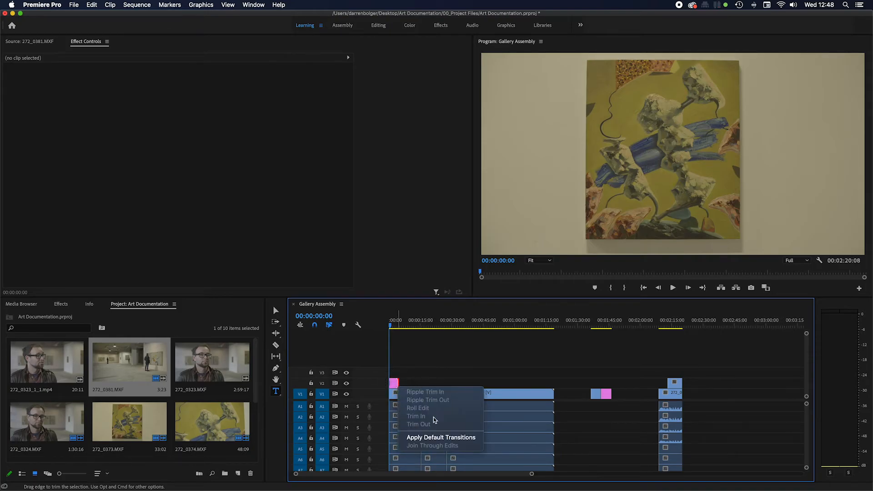
left_click(442, 437)
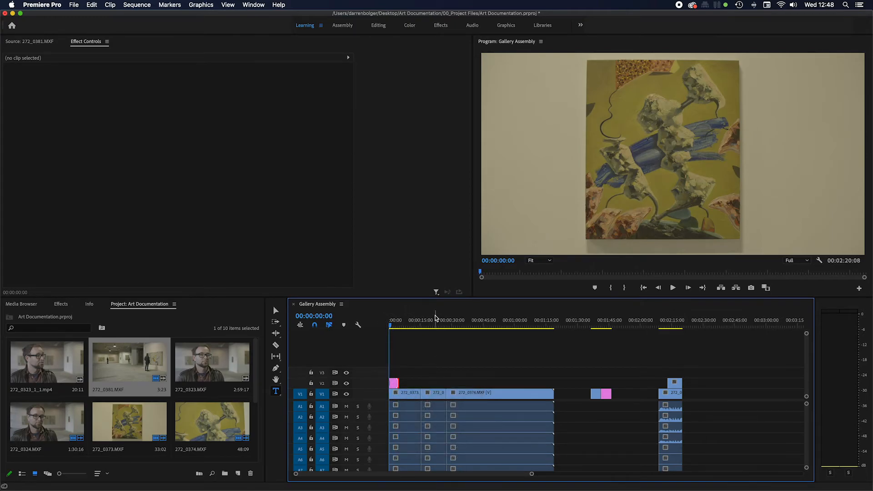
key("space")
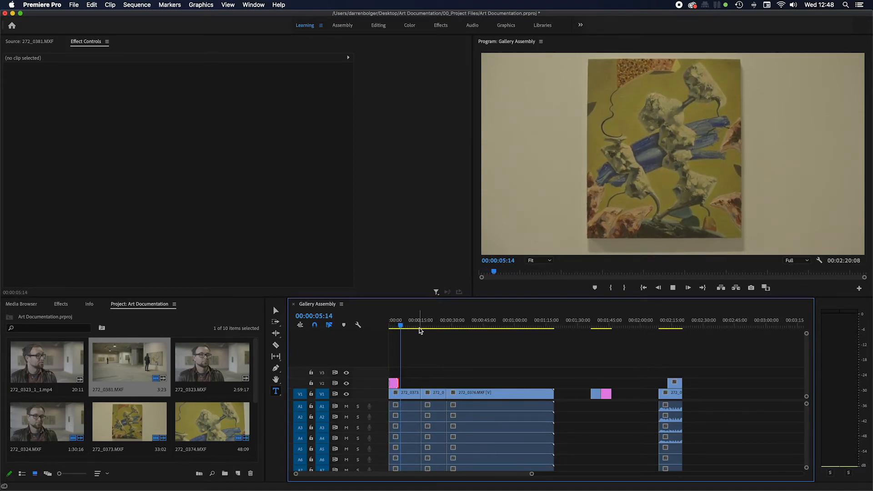
key("space")
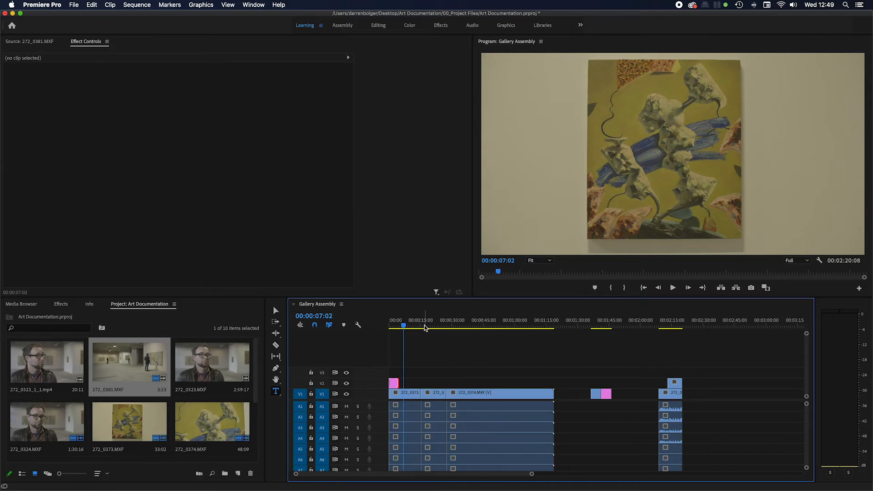
Step: Mark the sequence's Out point at 00:01:19:03, at the end of 272_0374.MXF
left_click_drag(424, 329, 544, 331)
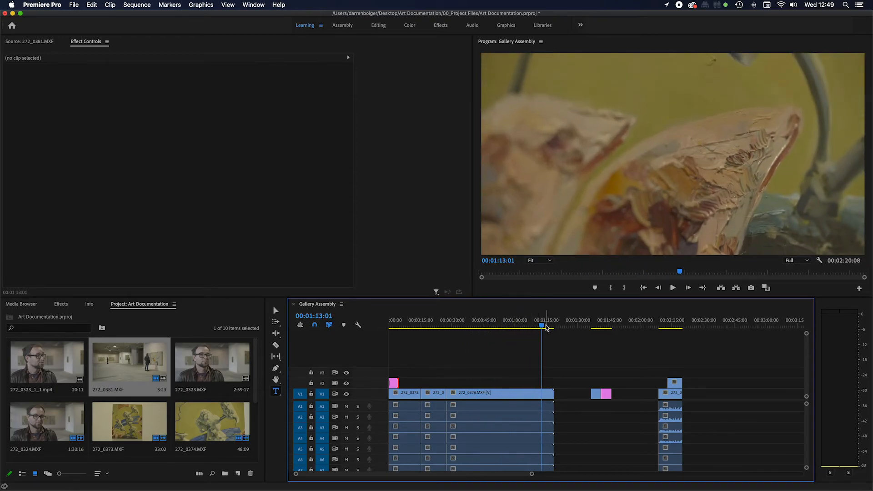
left_click(555, 328)
left_click_drag(555, 329, 549, 328)
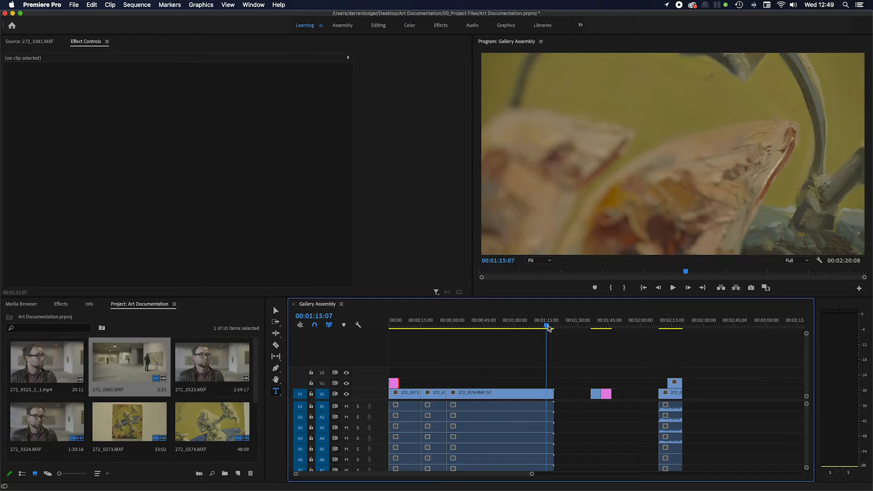
left_click_drag(548, 328, 555, 327)
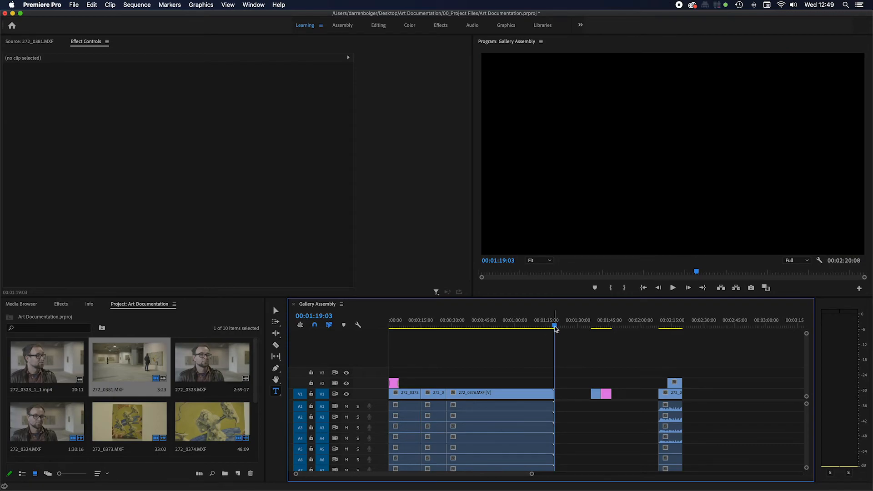
key("o")
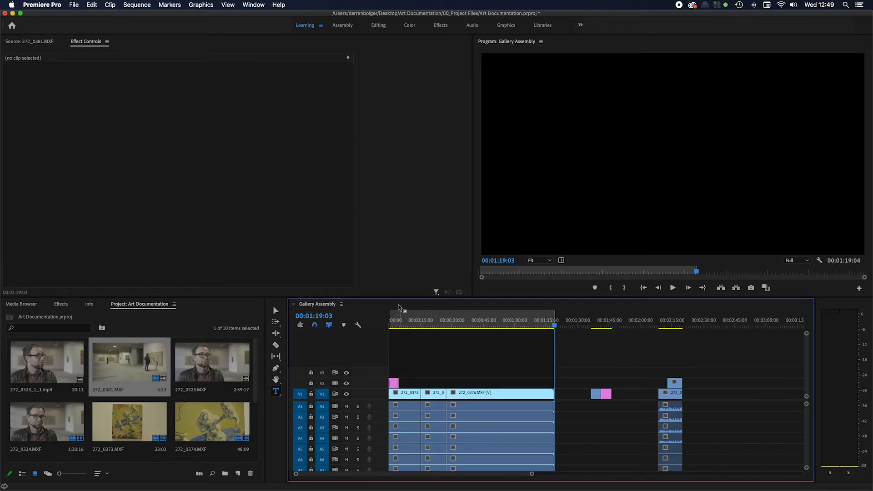
Step: Open the media export settings for the sequence, choosing the H.264 format and the Facebook 1080p Full HD preset
left_click(74, 5)
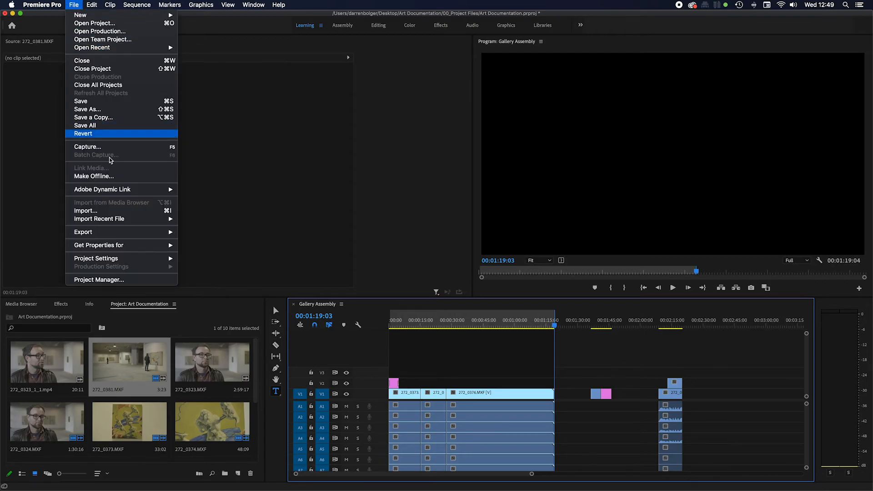
mouse_move(127, 235)
left_click(208, 234)
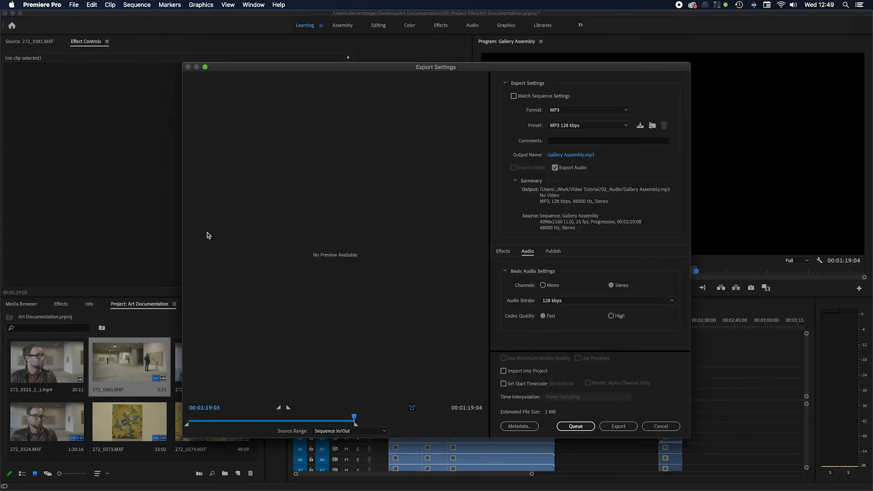
left_click_drag(509, 68, 483, 59)
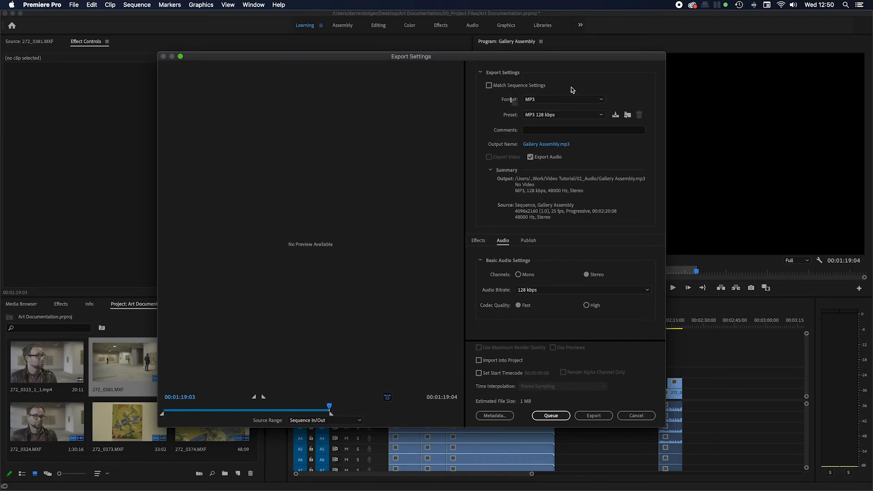
left_click(546, 100)
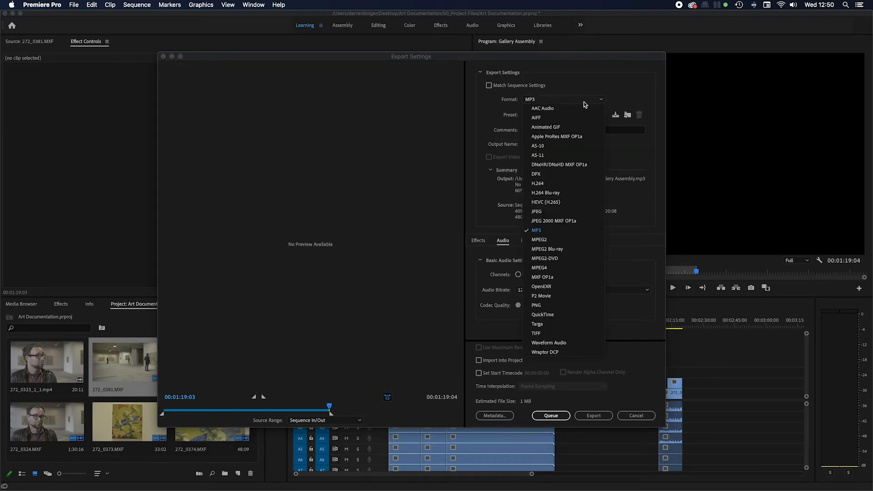
left_click(551, 185)
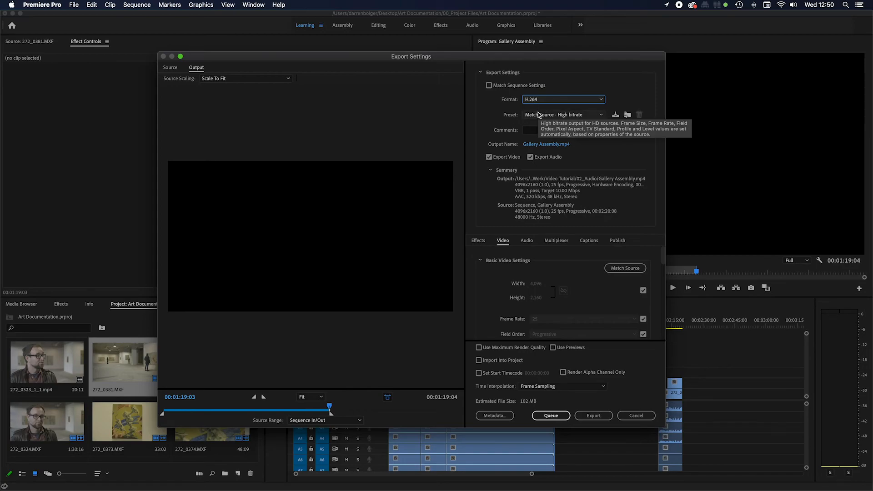
left_click(553, 115)
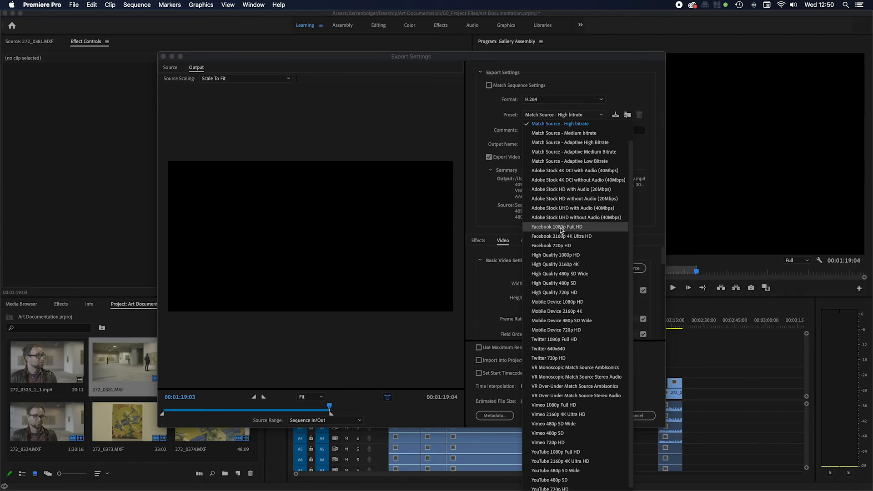
left_click(561, 227)
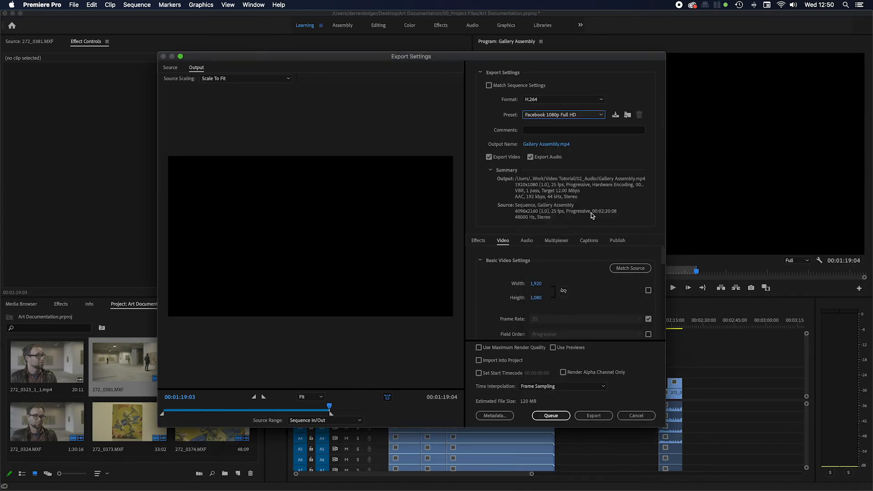
Step: Set the output location to the Art Documentation project's 06_Outputs folder on the Desktop, keeping the name Gallery Assembly, and export the video
left_click(538, 146)
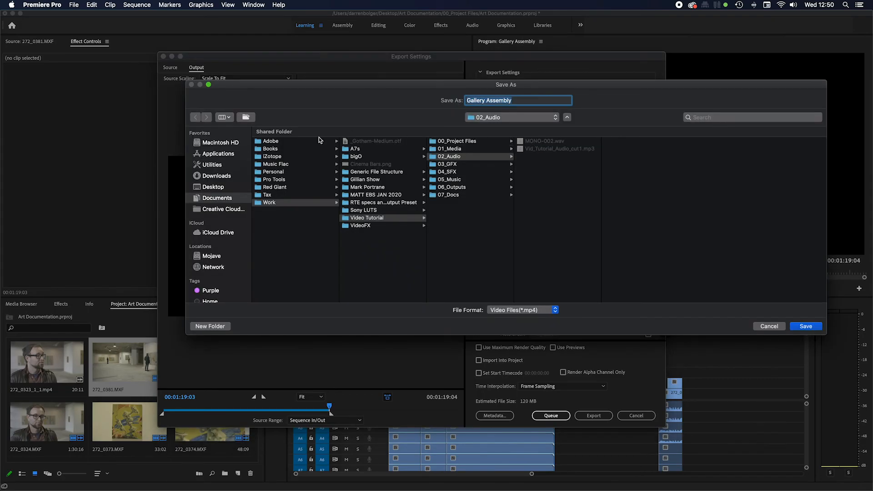
left_click(221, 188)
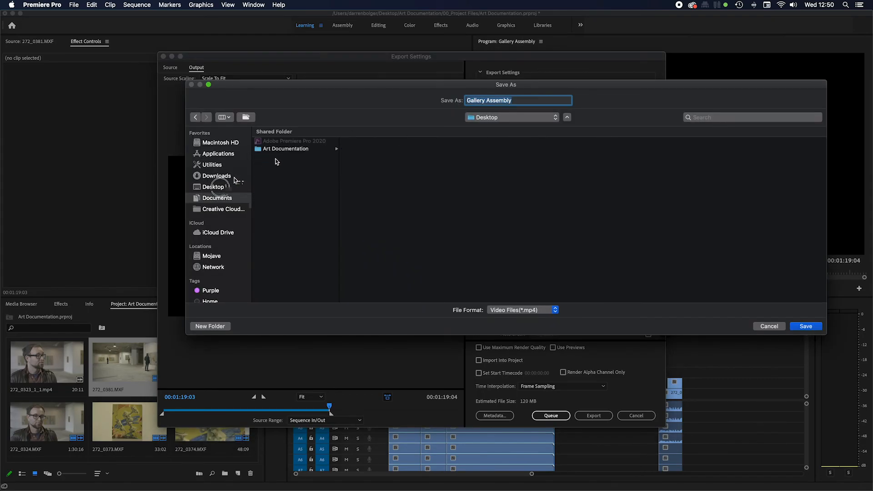
left_click(301, 149)
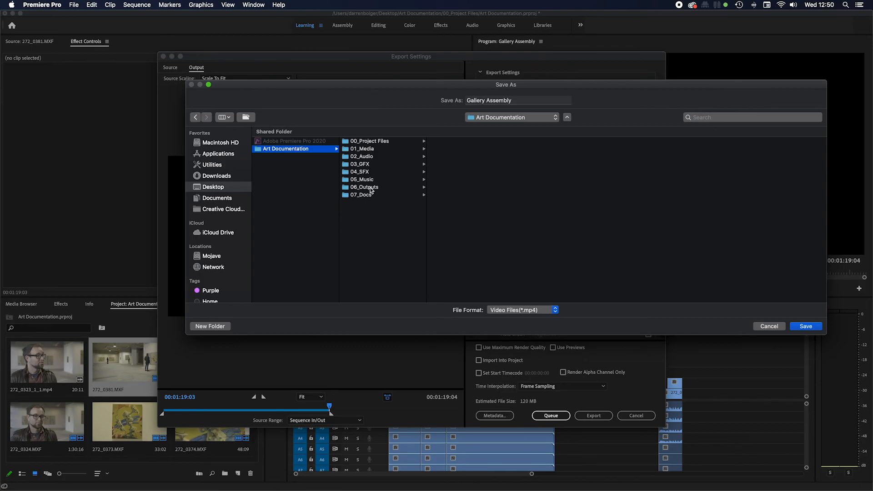
left_click(371, 189)
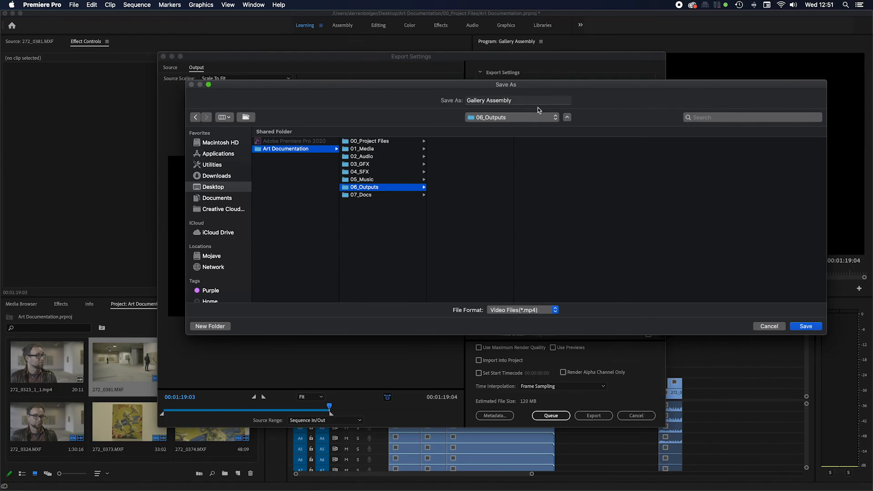
left_click(806, 326)
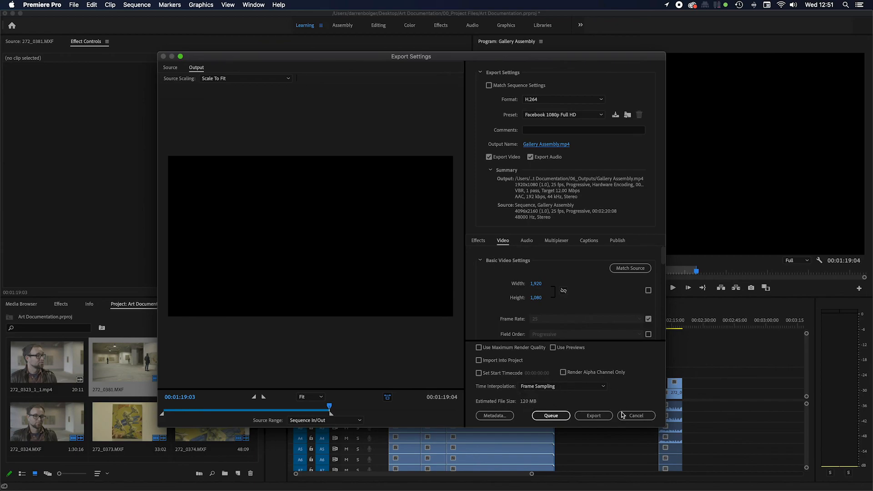
left_click(591, 417)
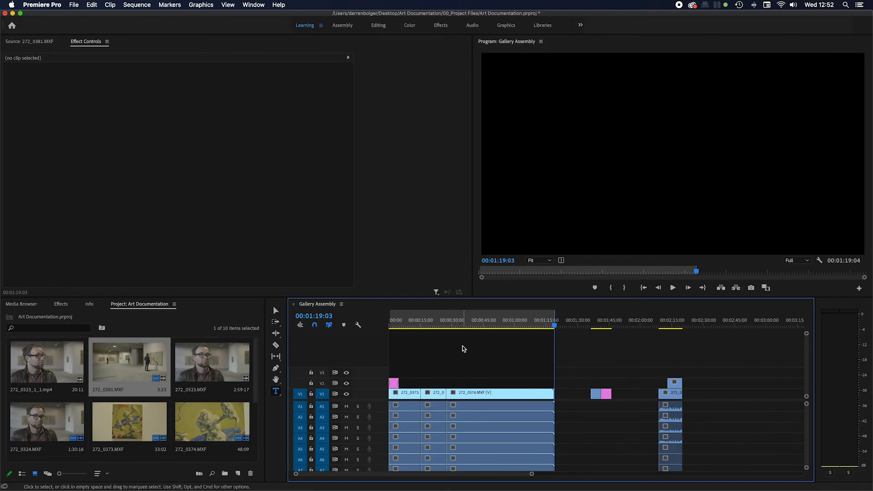
Step: Switch to Finder and select the exported Gallery Assembly.mp4 in the 06_Outputs folder
key("super+Tab")
key("Tab")
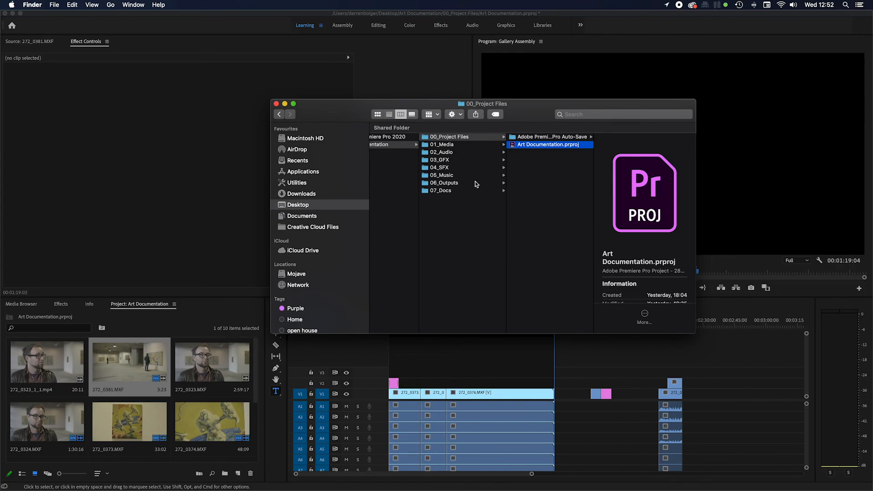
left_click(465, 183)
scroll(505, 173, "left", 3)
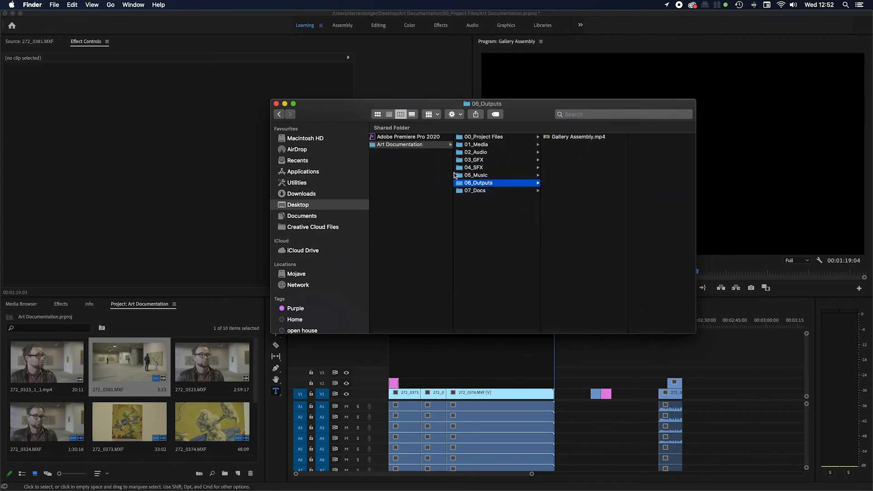
left_click(583, 139)
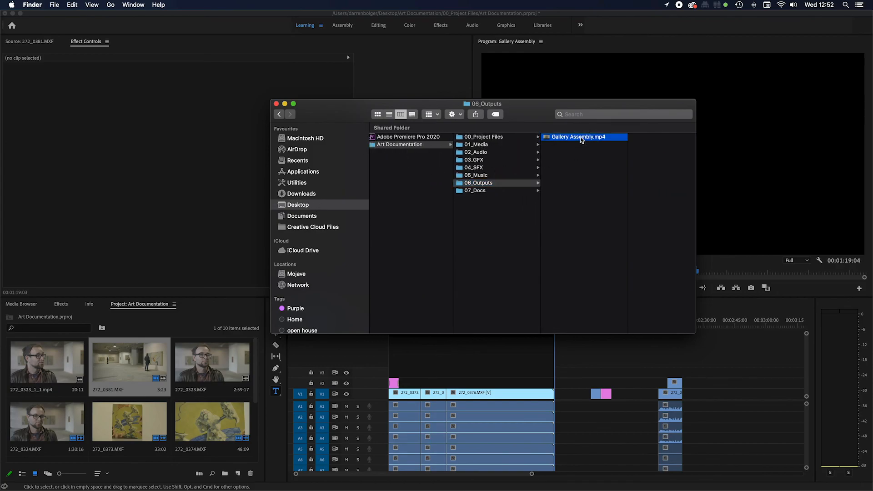